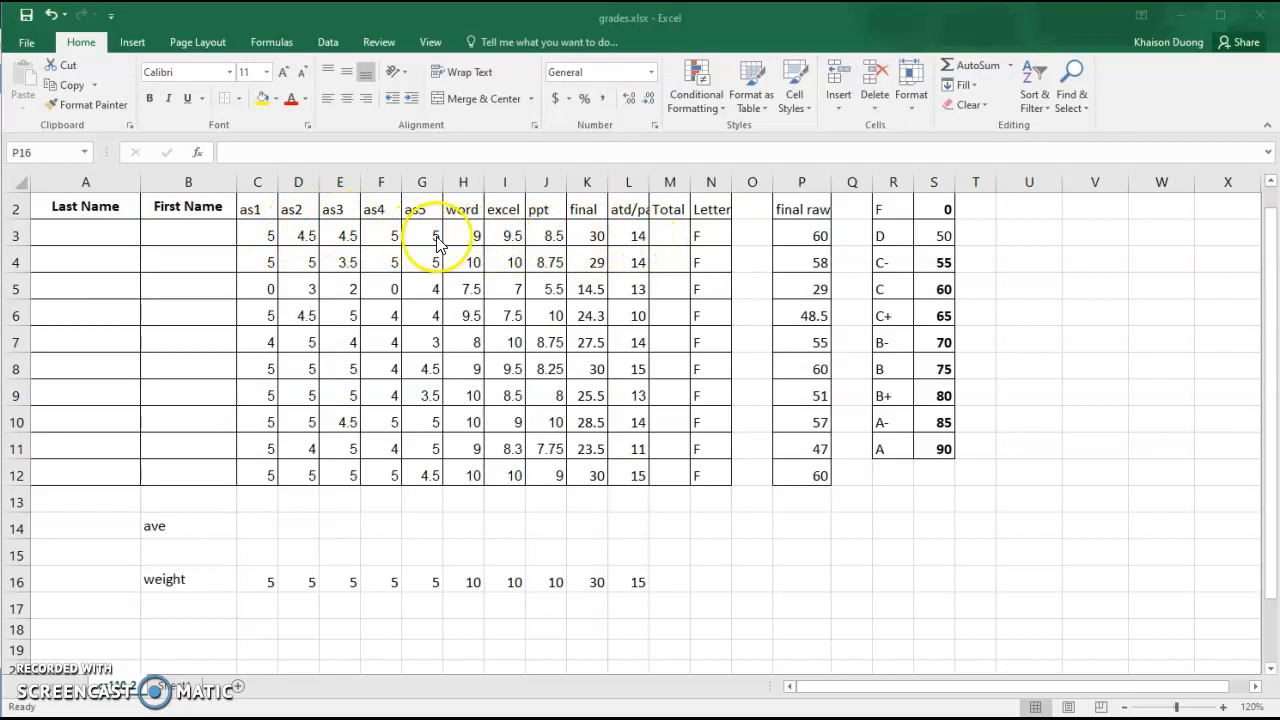
Total the first student's scores C3:L3 with AutoSum in the Total column, then fill the formula down to row 12
click(672, 239)
click(672, 239)
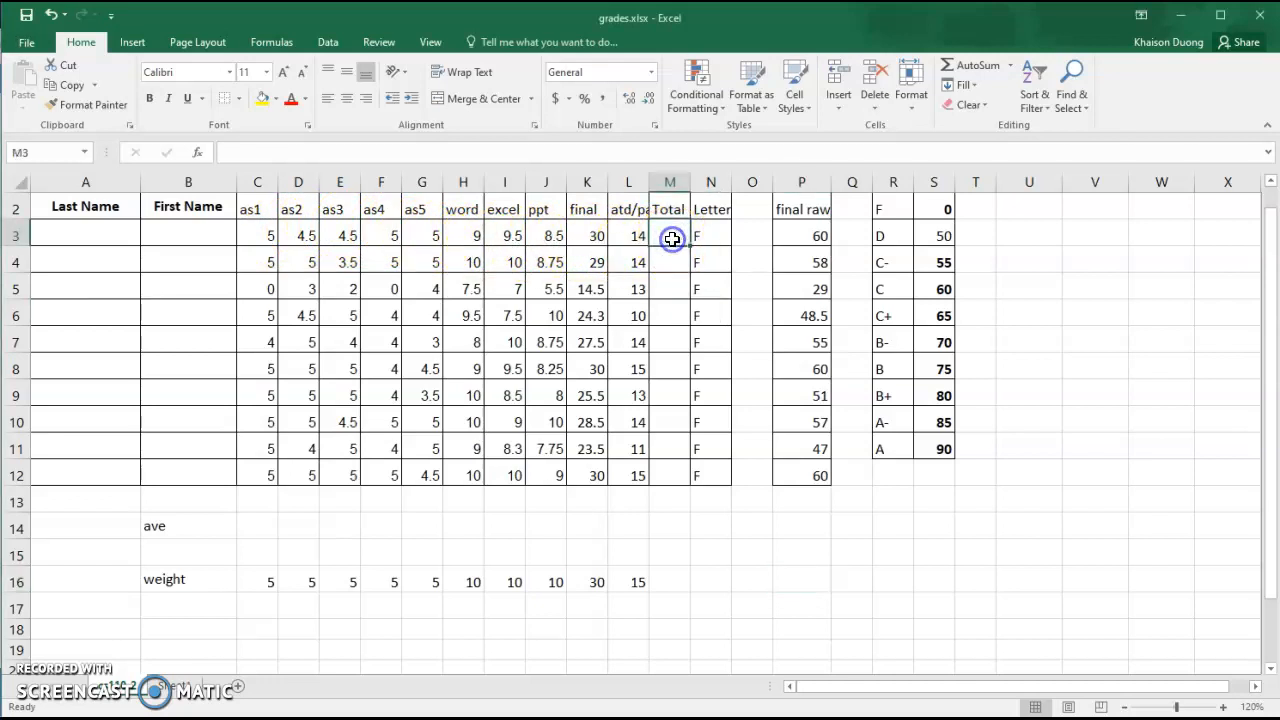
click(977, 65)
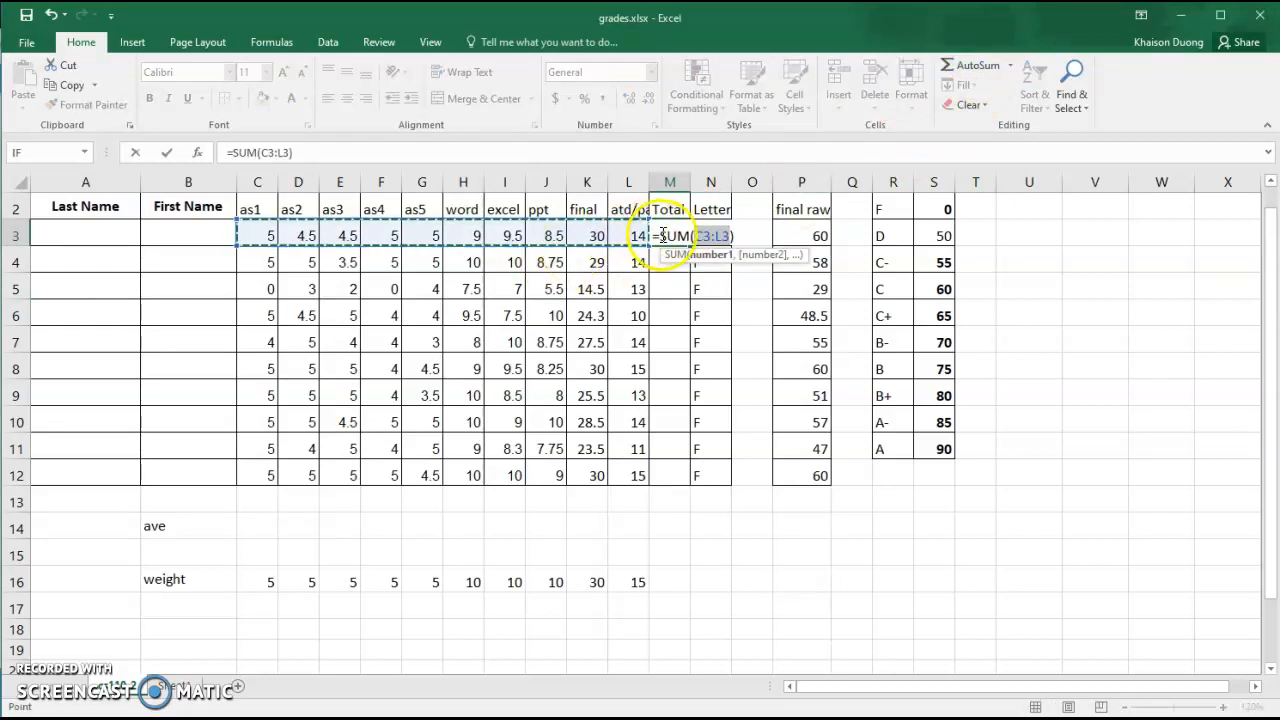
key(Return)
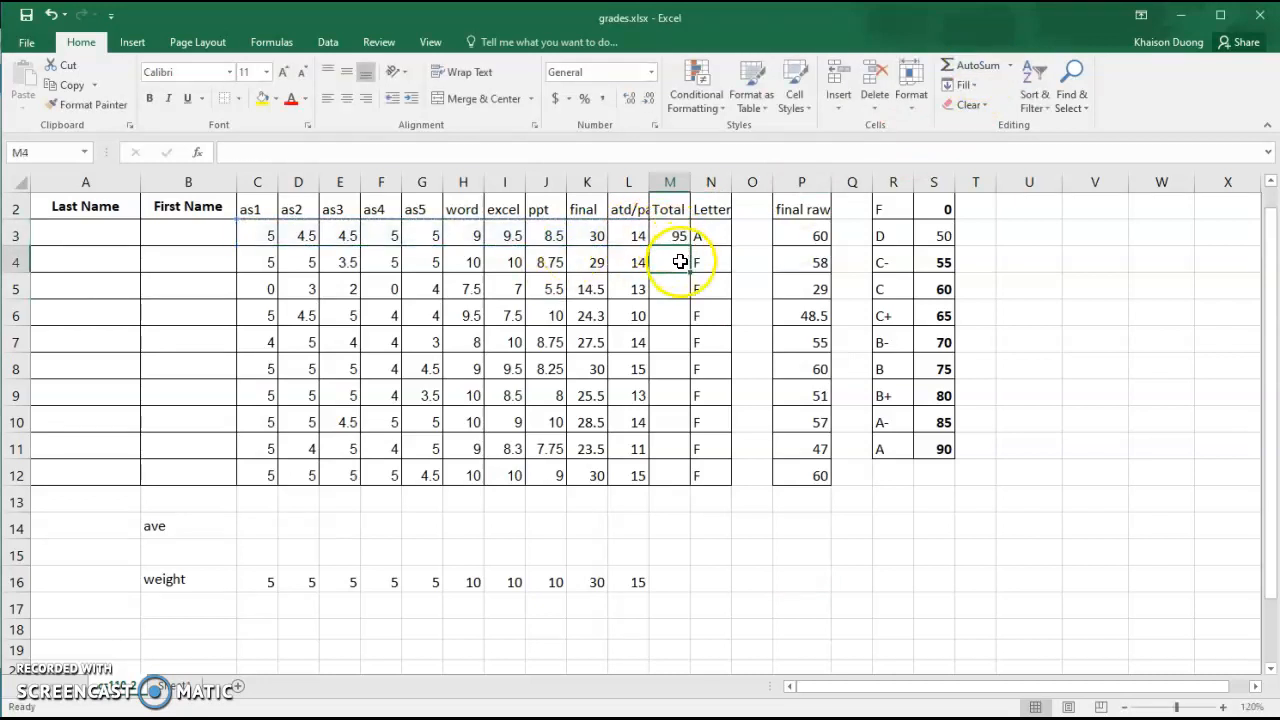
click(680, 236)
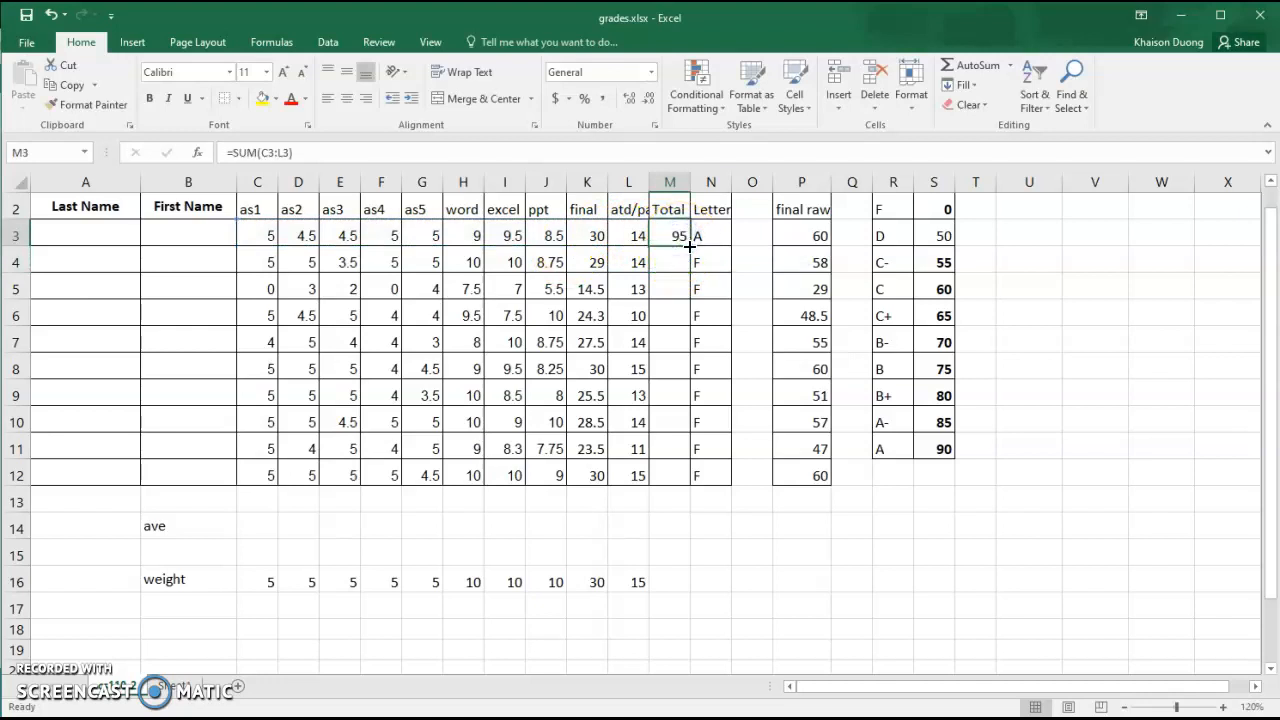
drag(689, 246, 686, 477)
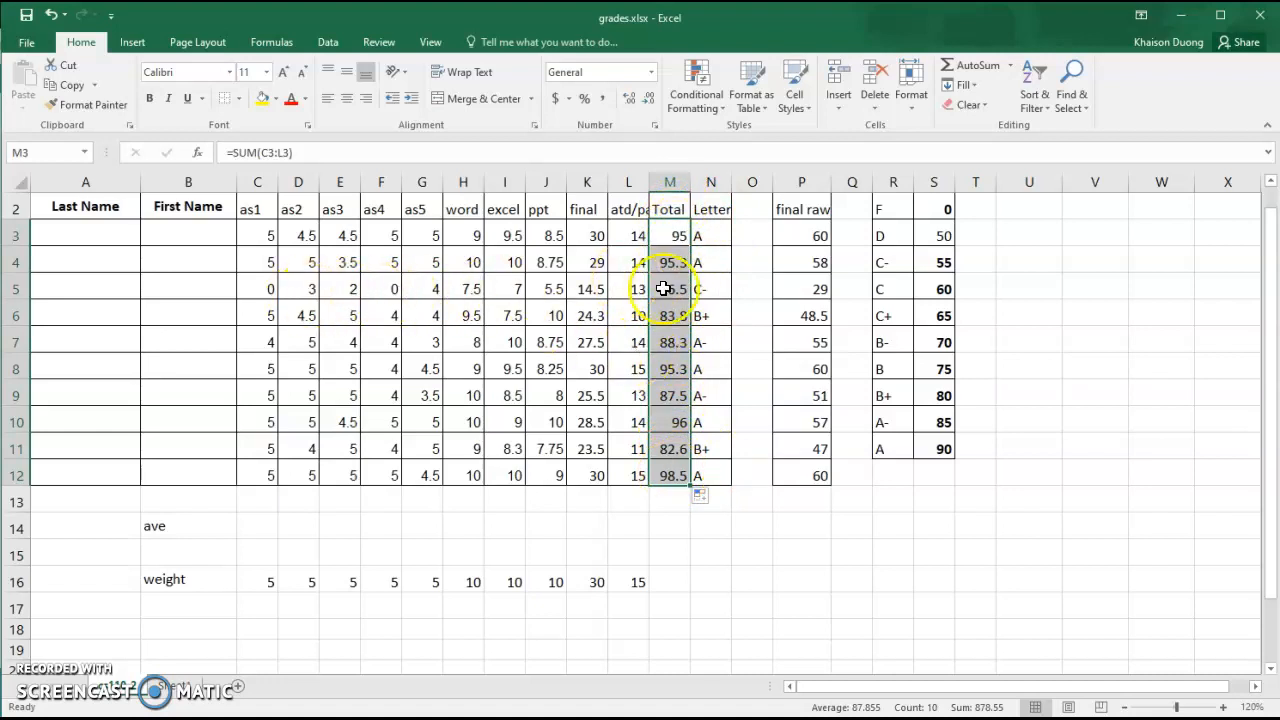
Insert an AutoSum Average in the ave row of column as1 covering scores C3:C12
click(265, 532)
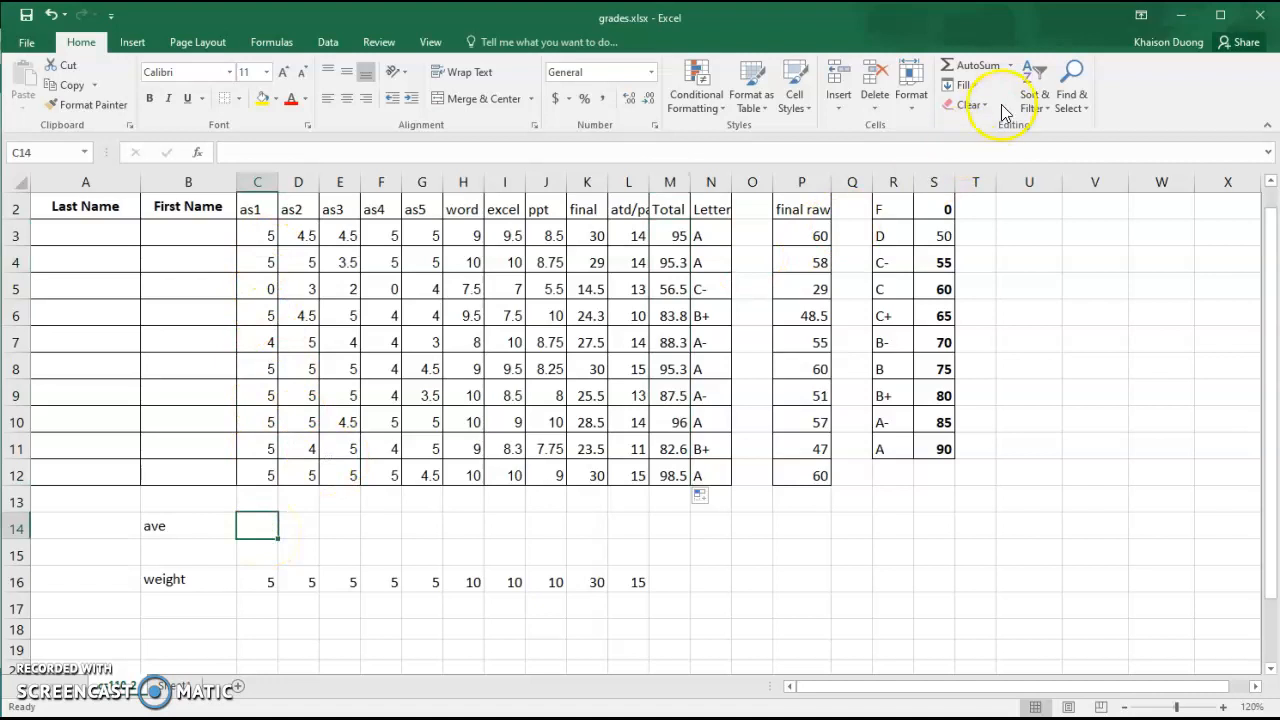
click(1011, 66)
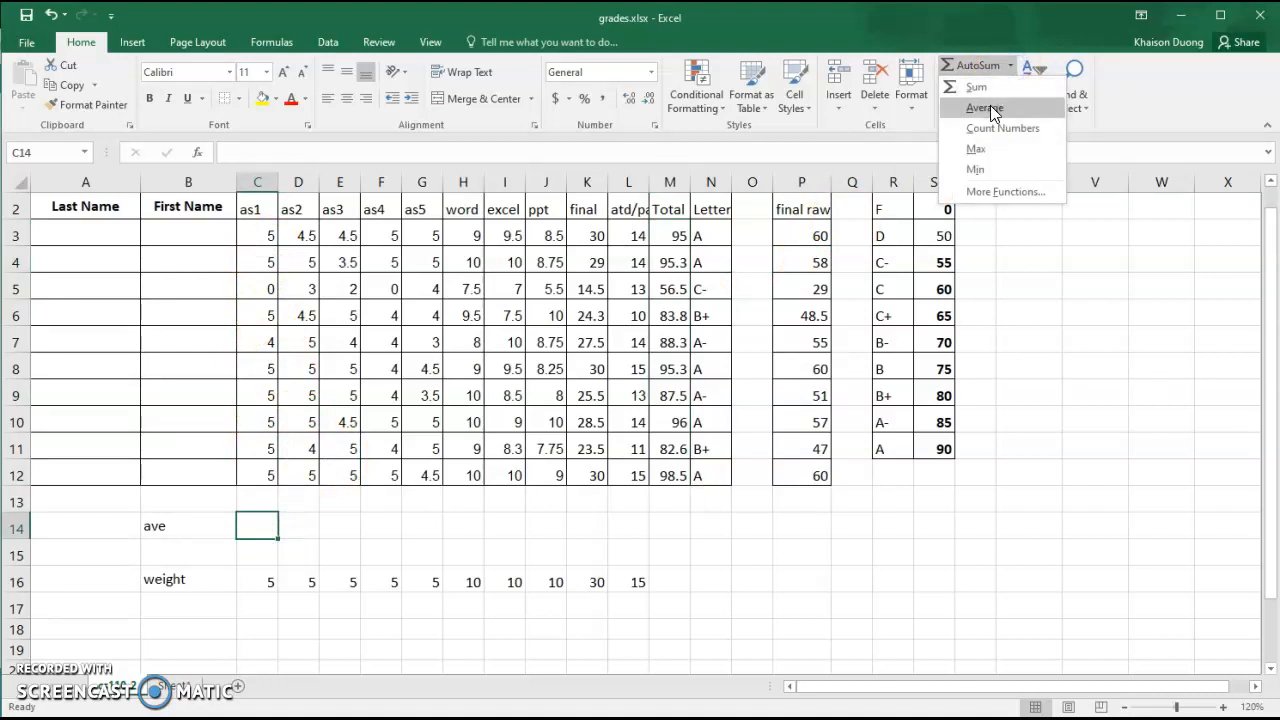
click(990, 105)
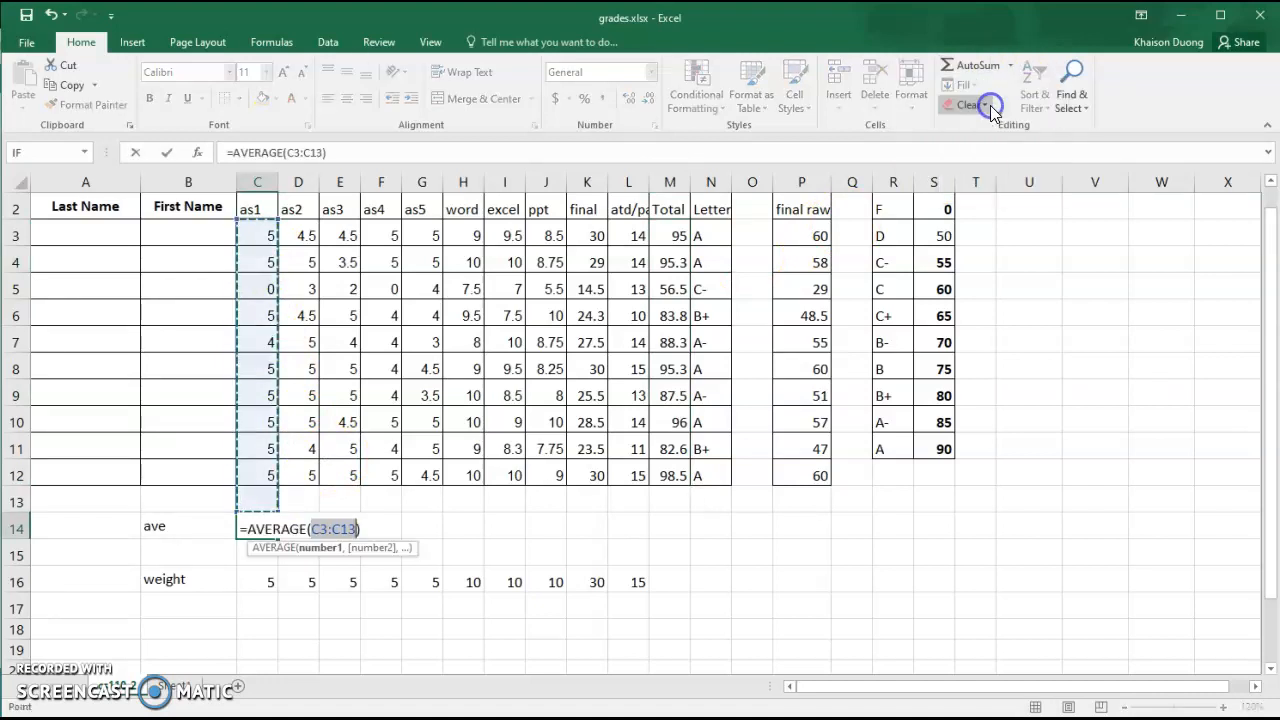
click(265, 237)
drag(265, 237, 273, 477)
key(Return)
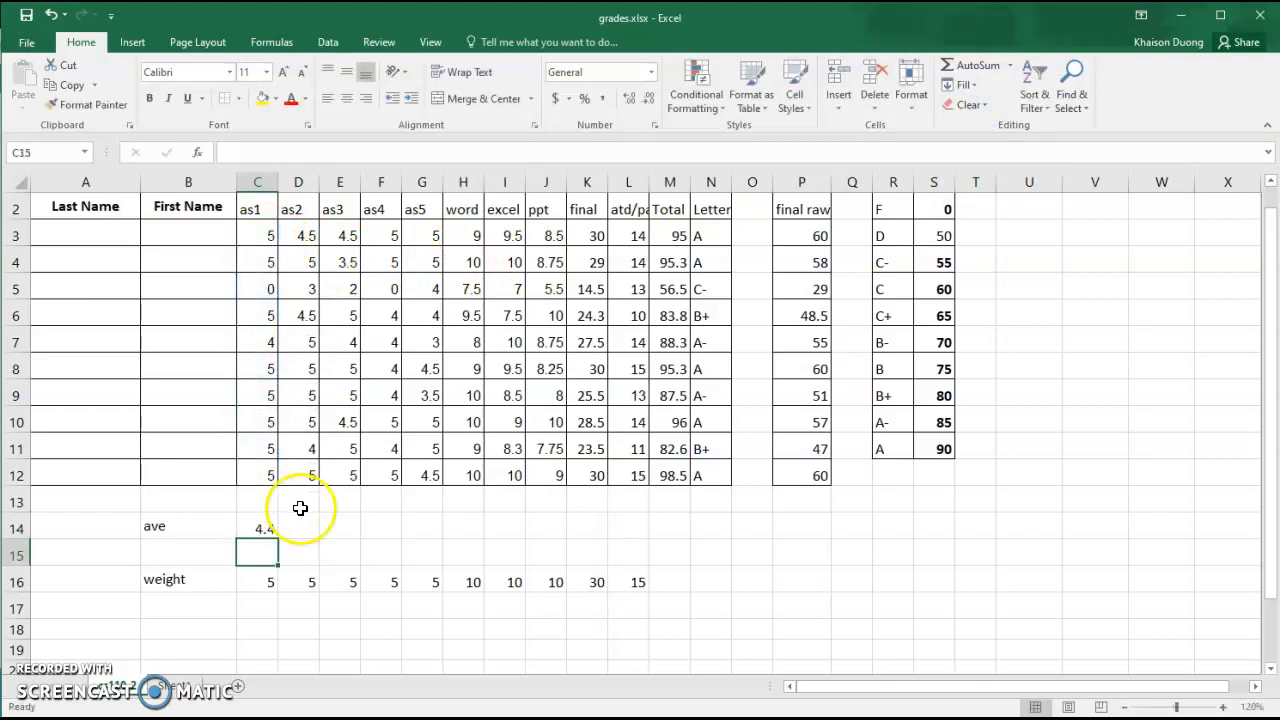
Fill the average formula across the ave row through the Total column
click(264, 533)
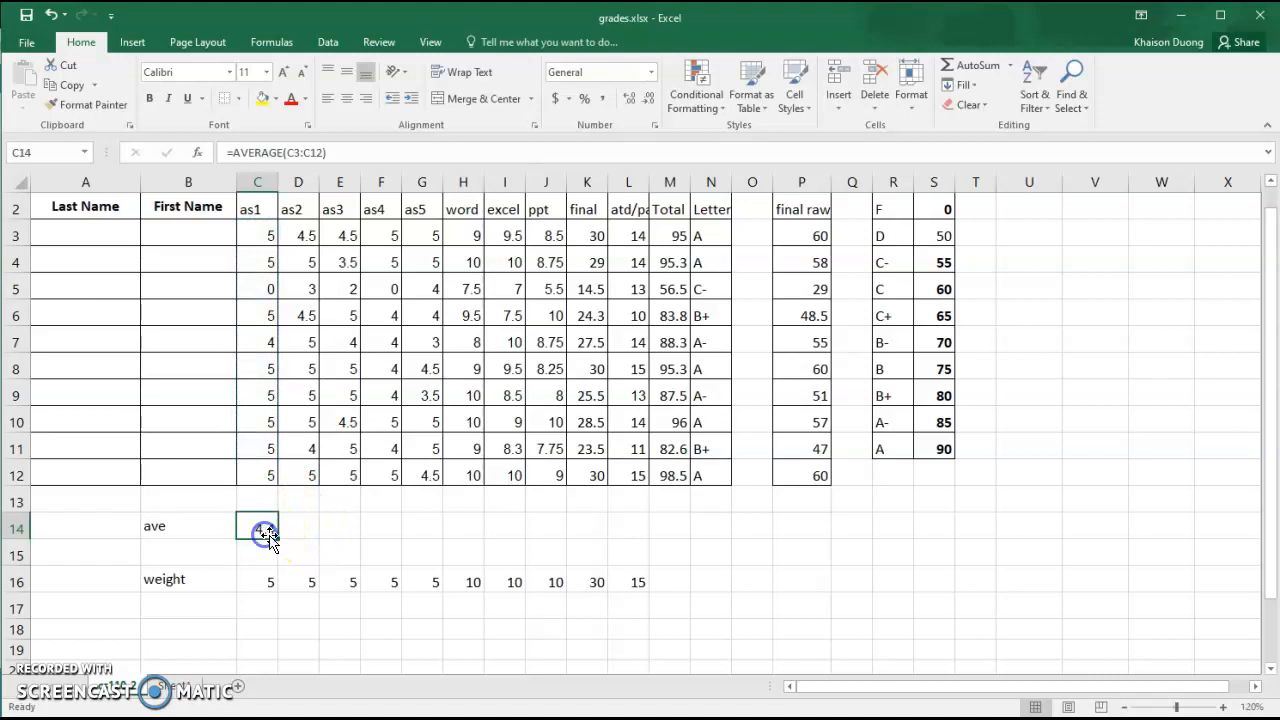
drag(279, 538, 279, 538)
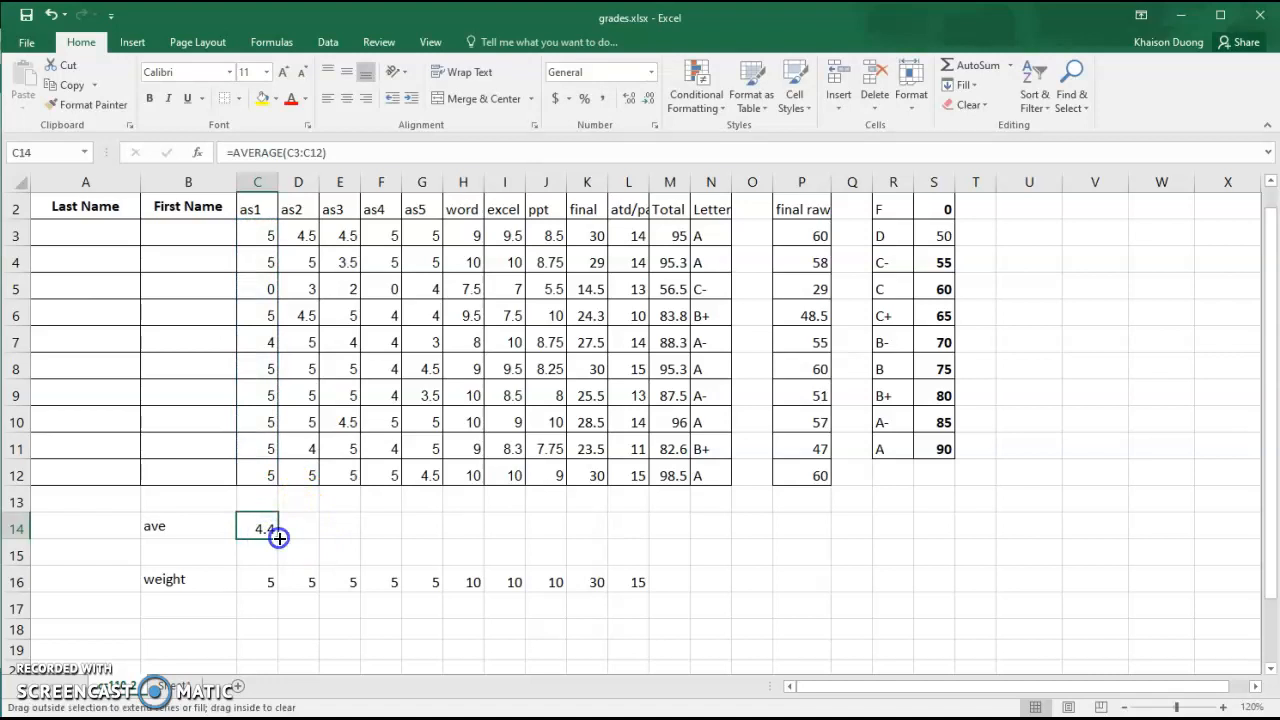
drag(503, 540, 559, 542)
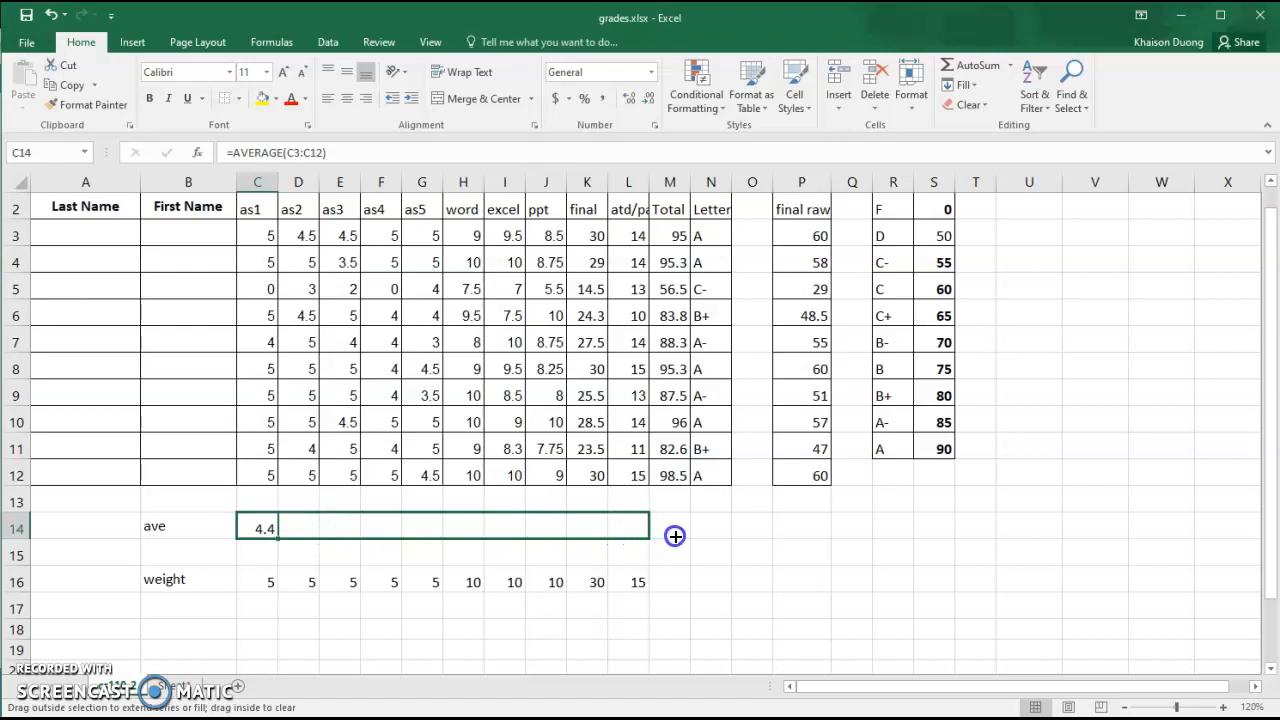
drag(686, 536, 686, 536)
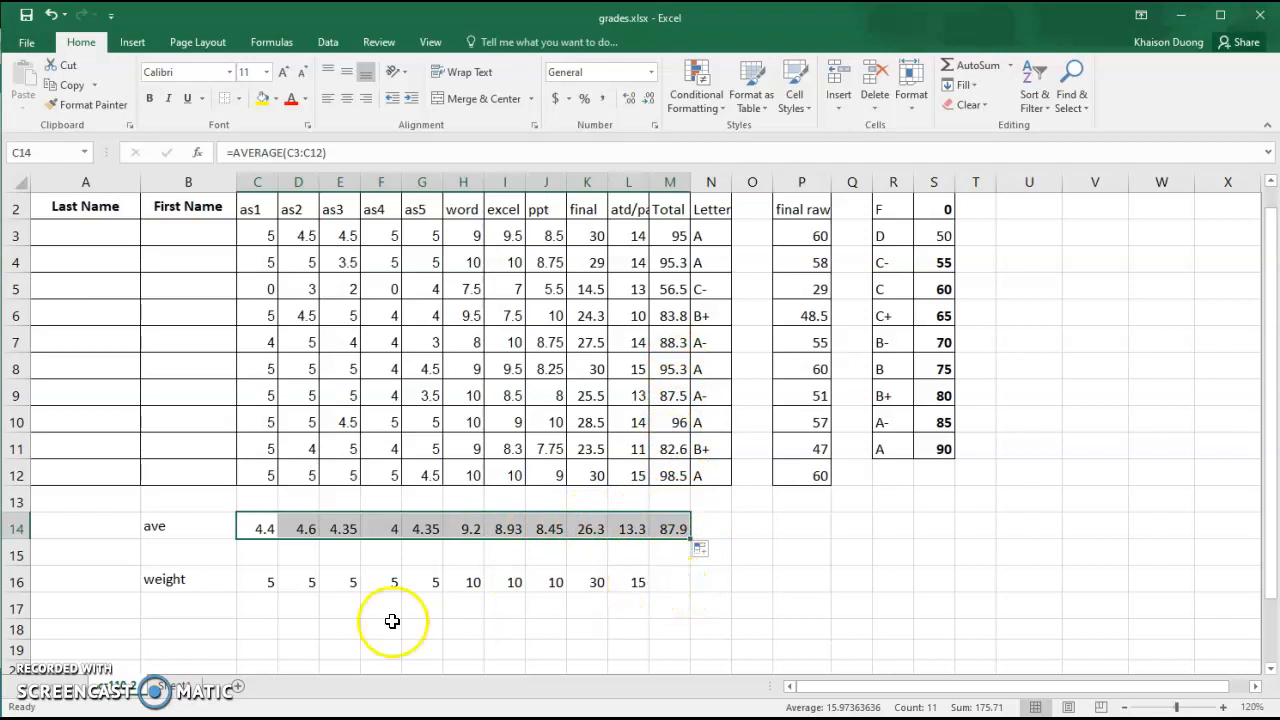
Sum the weight row values C16:L16 with AutoSum in the Total column
click(669, 580)
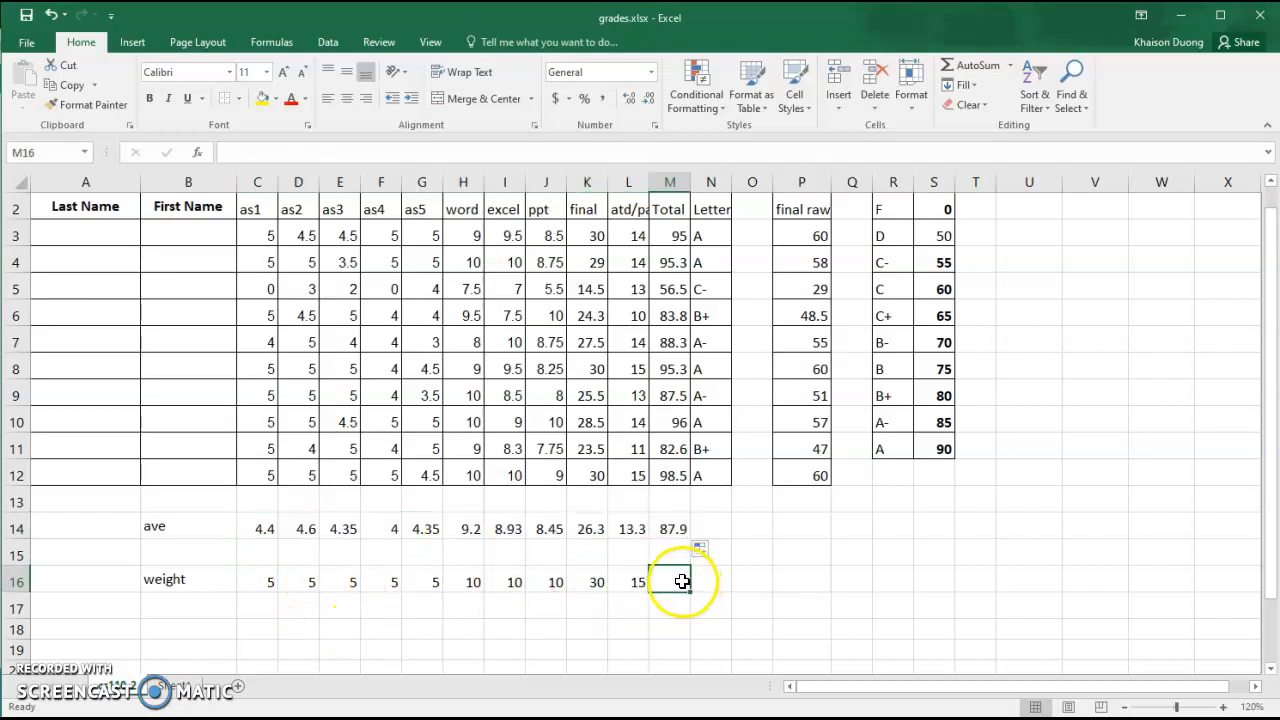
click(970, 65)
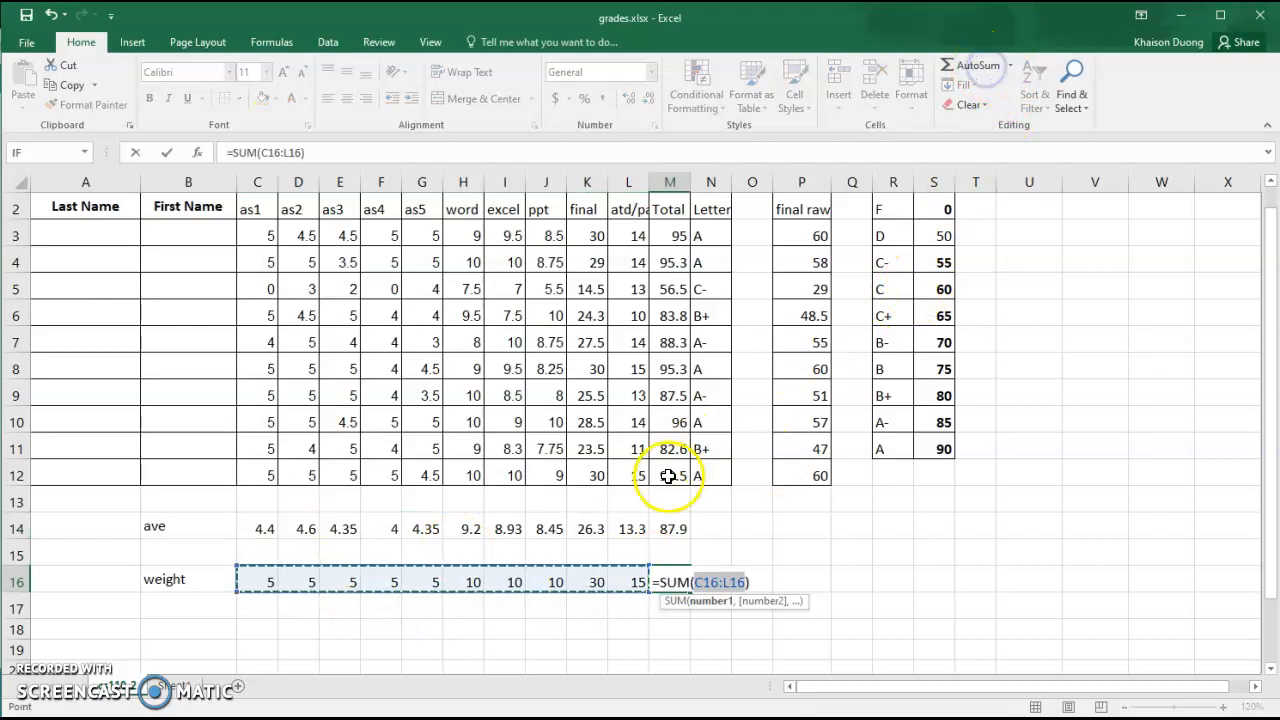
key(Return)
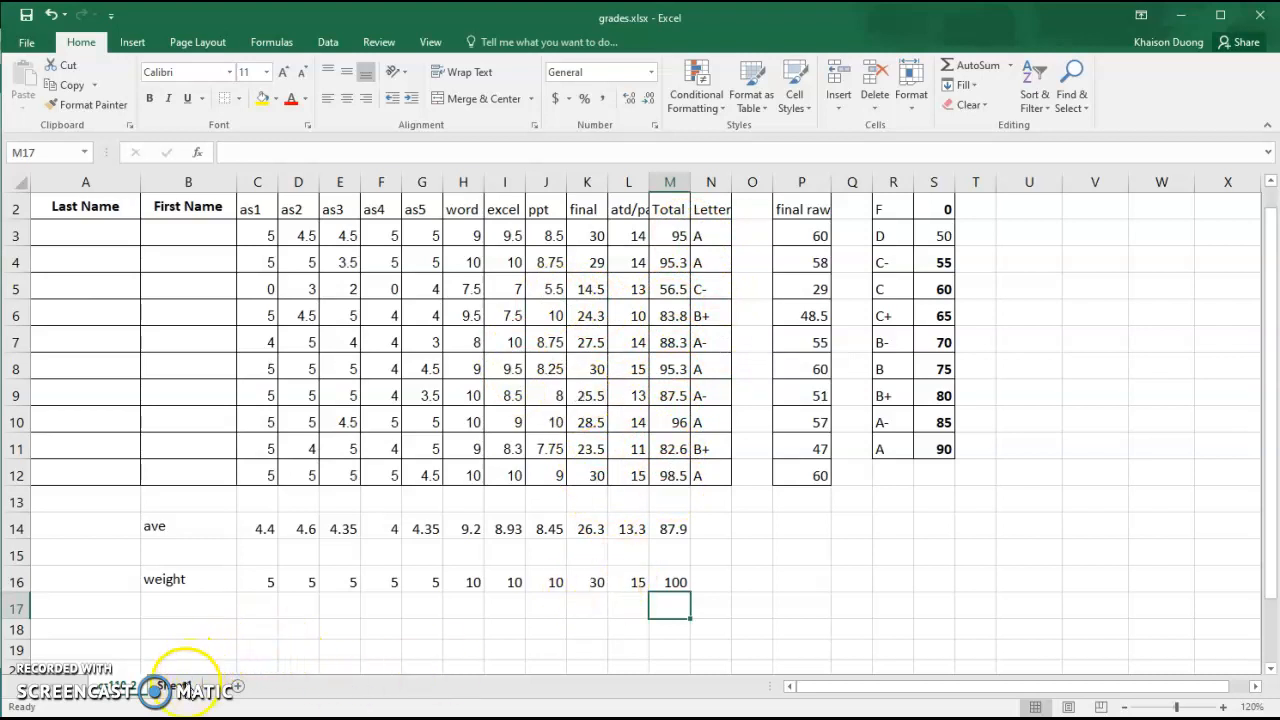
On the second sheet, enter the midterm scores as formulas =23/25 for the first student and =21/25 for the second
click(180, 687)
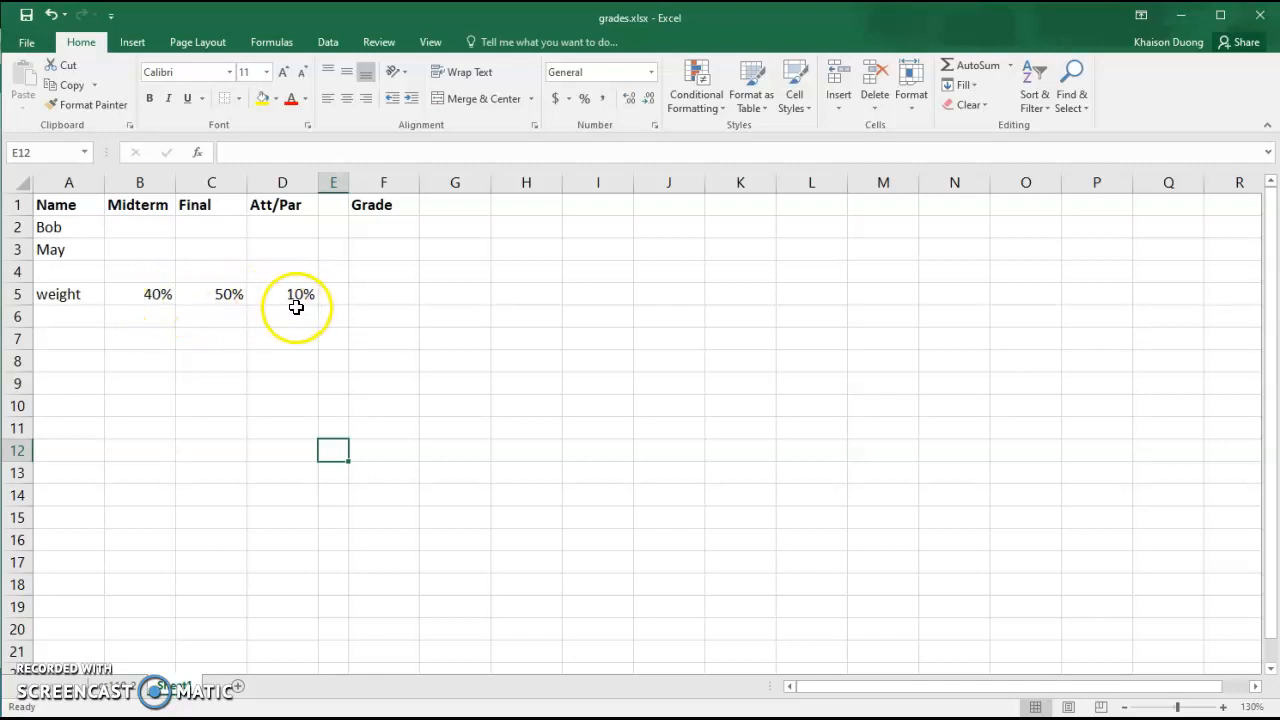
click(137, 231)
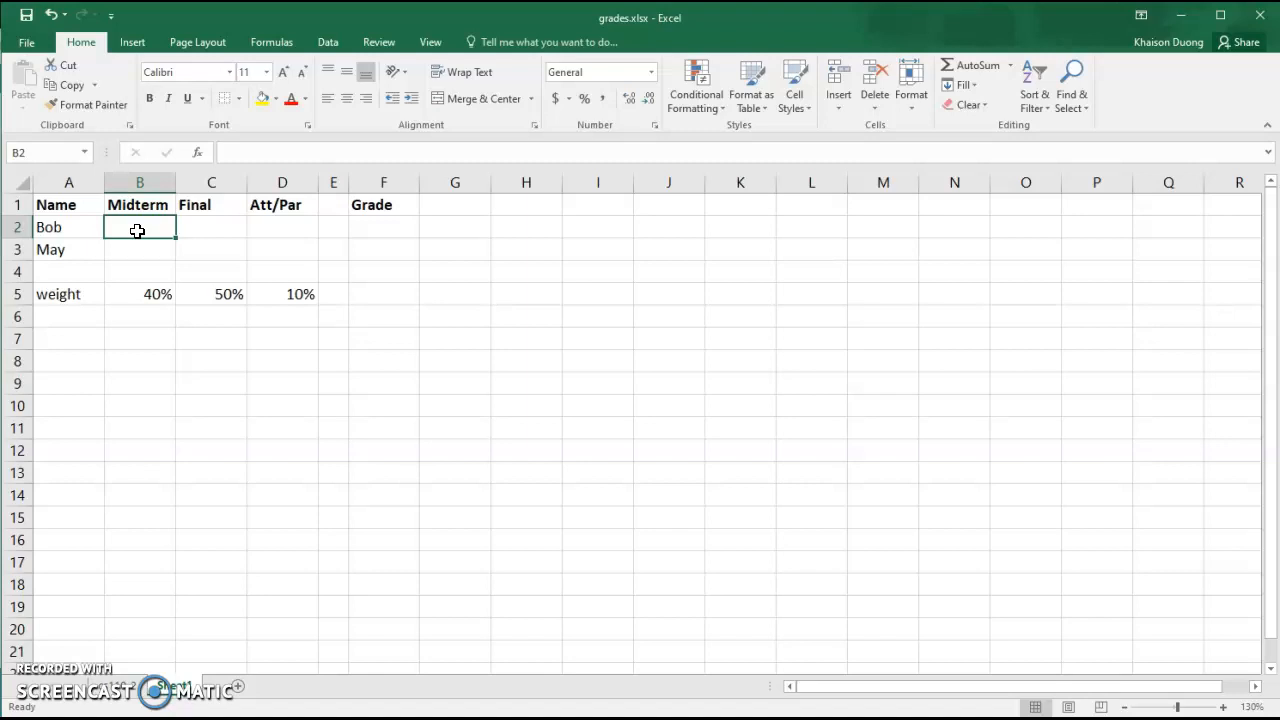
text(=)
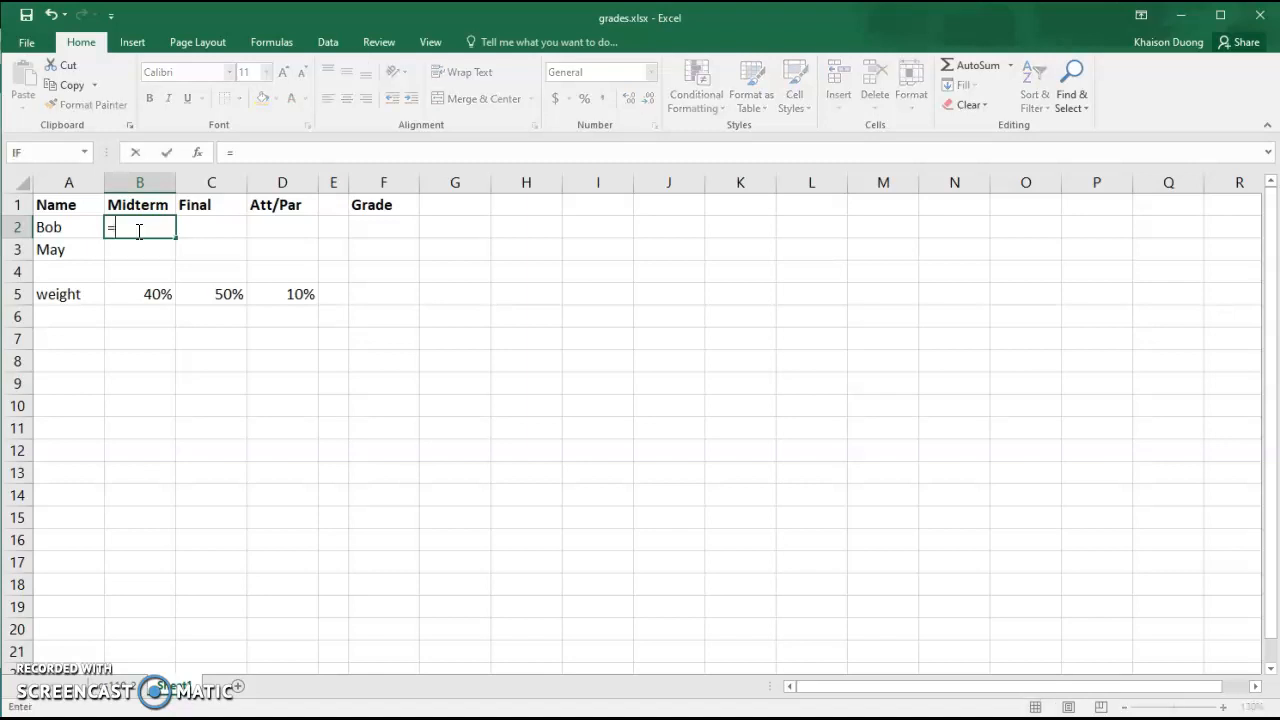
text(23/25)
key(Return)
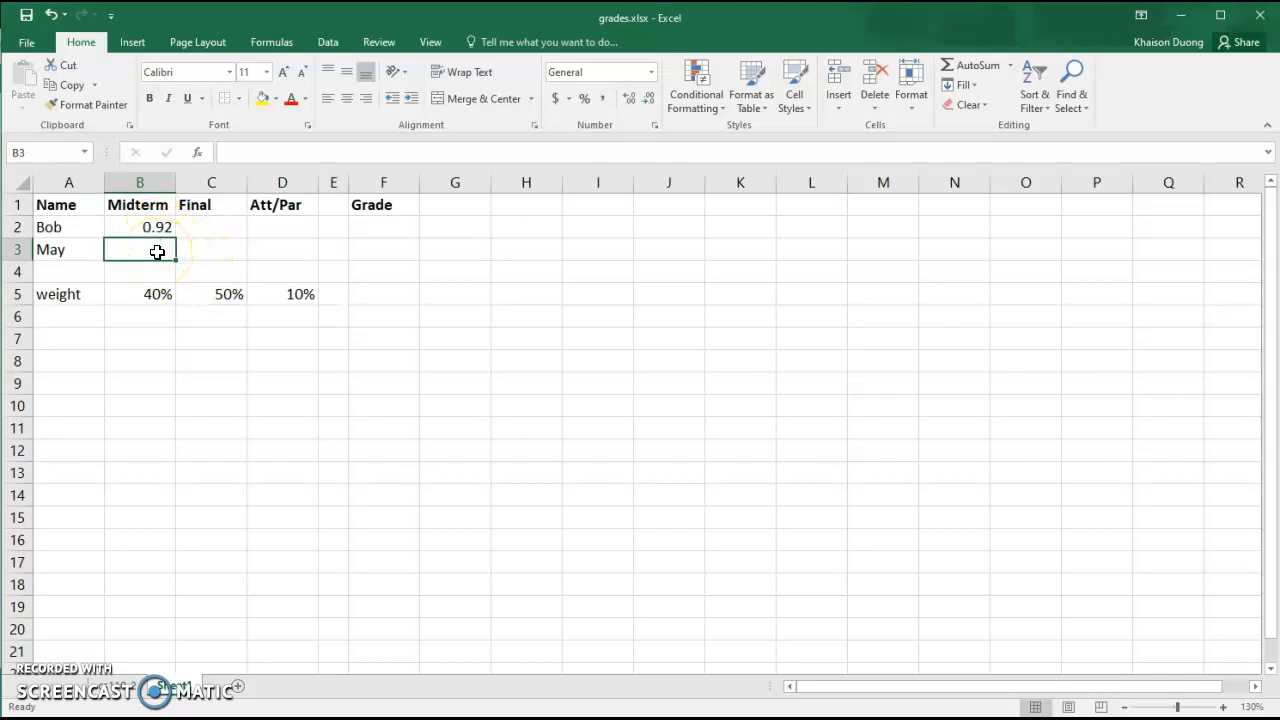
text(=21/25)
key(Return)
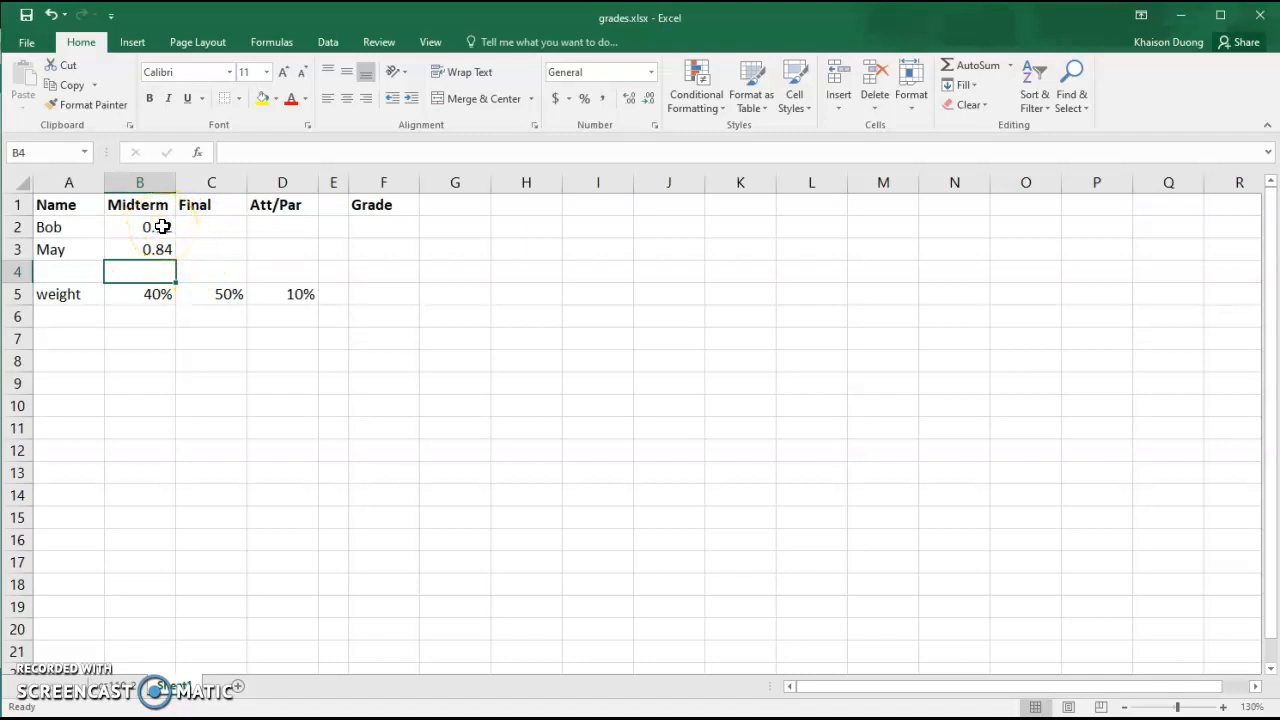
Format both midterm scores as percentages
drag(162, 227, 157, 250)
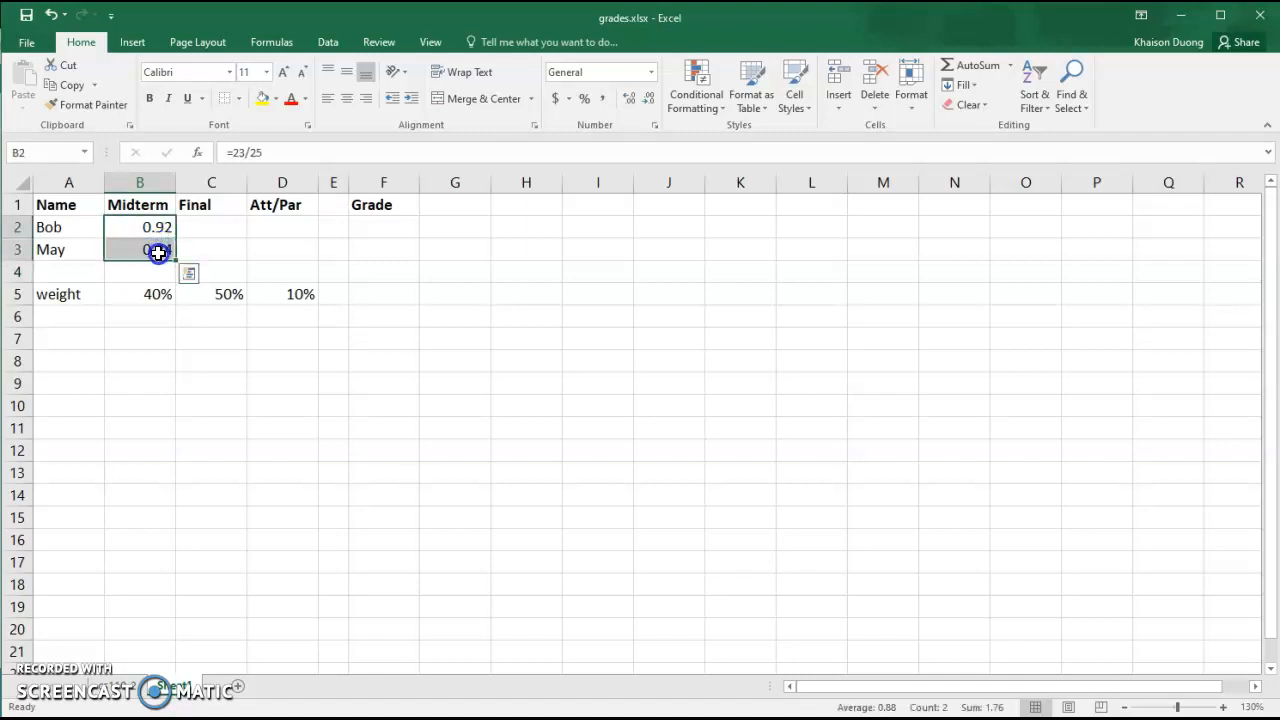
click(585, 100)
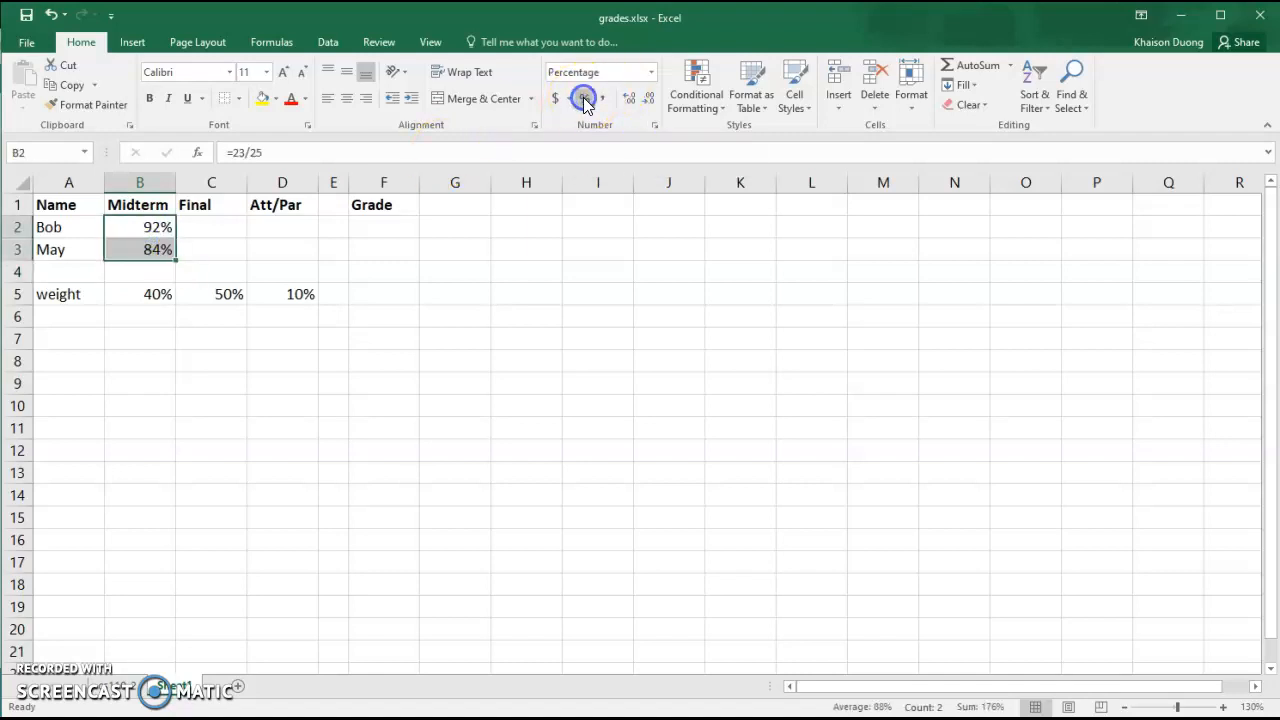
click(206, 391)
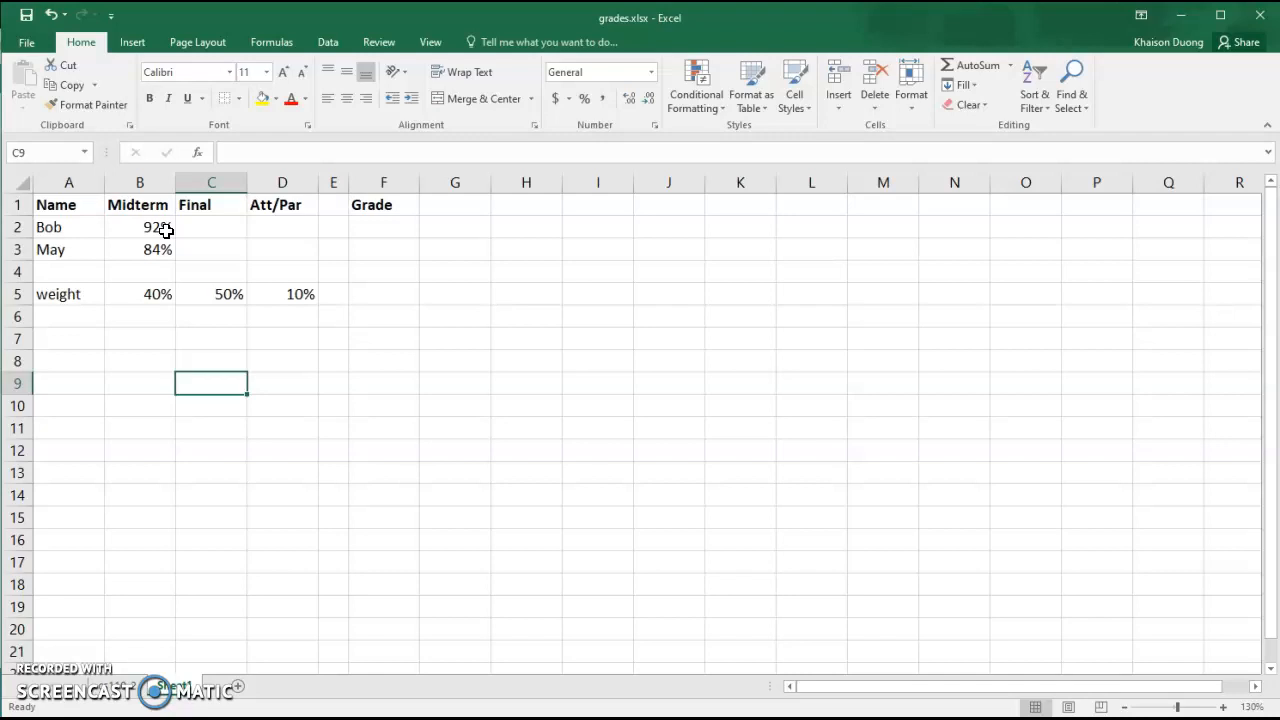
Enter the final scores as formulas =43/50 for the first student and =33/50 for the second
click(218, 231)
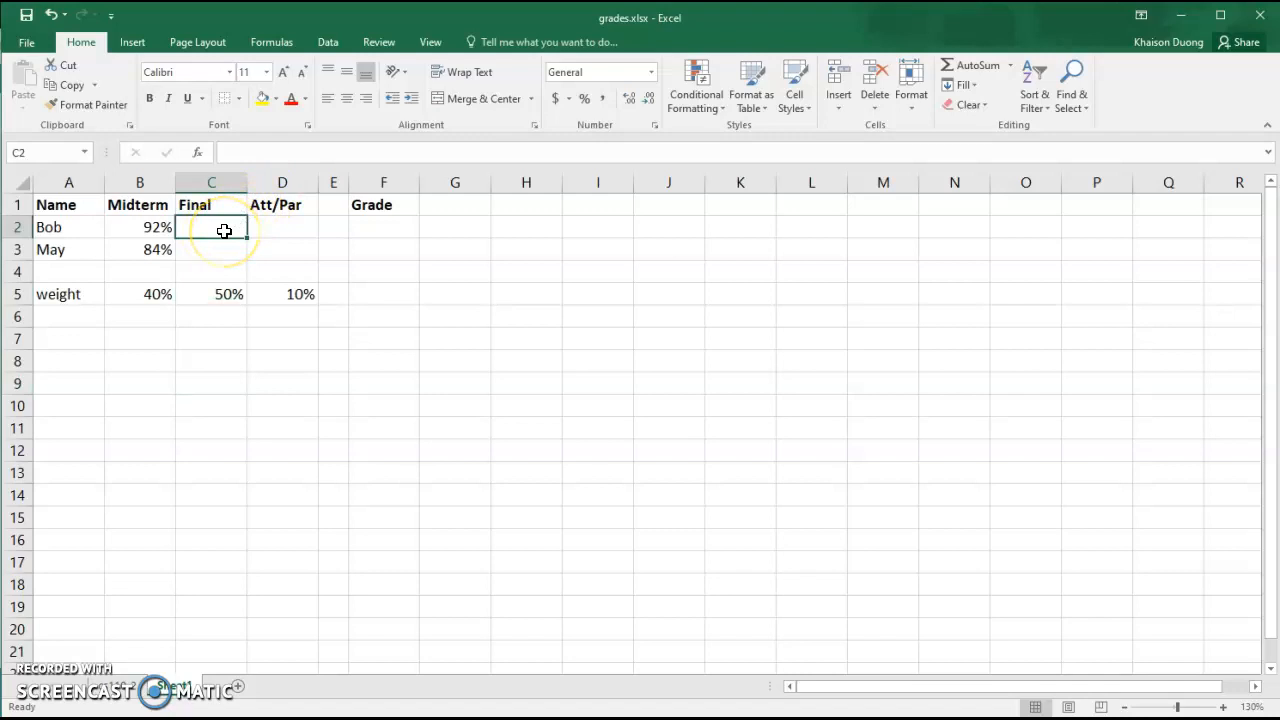
text(=)
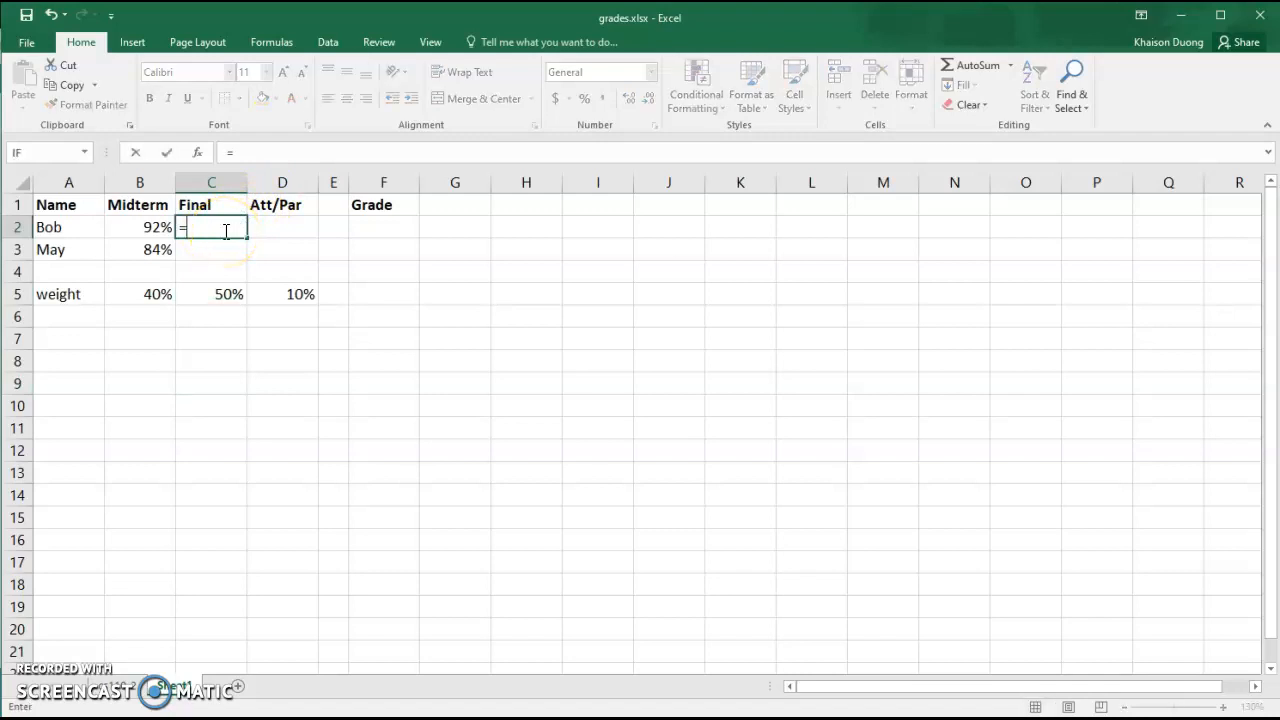
text(43/50)
key(Return)
click(224, 249)
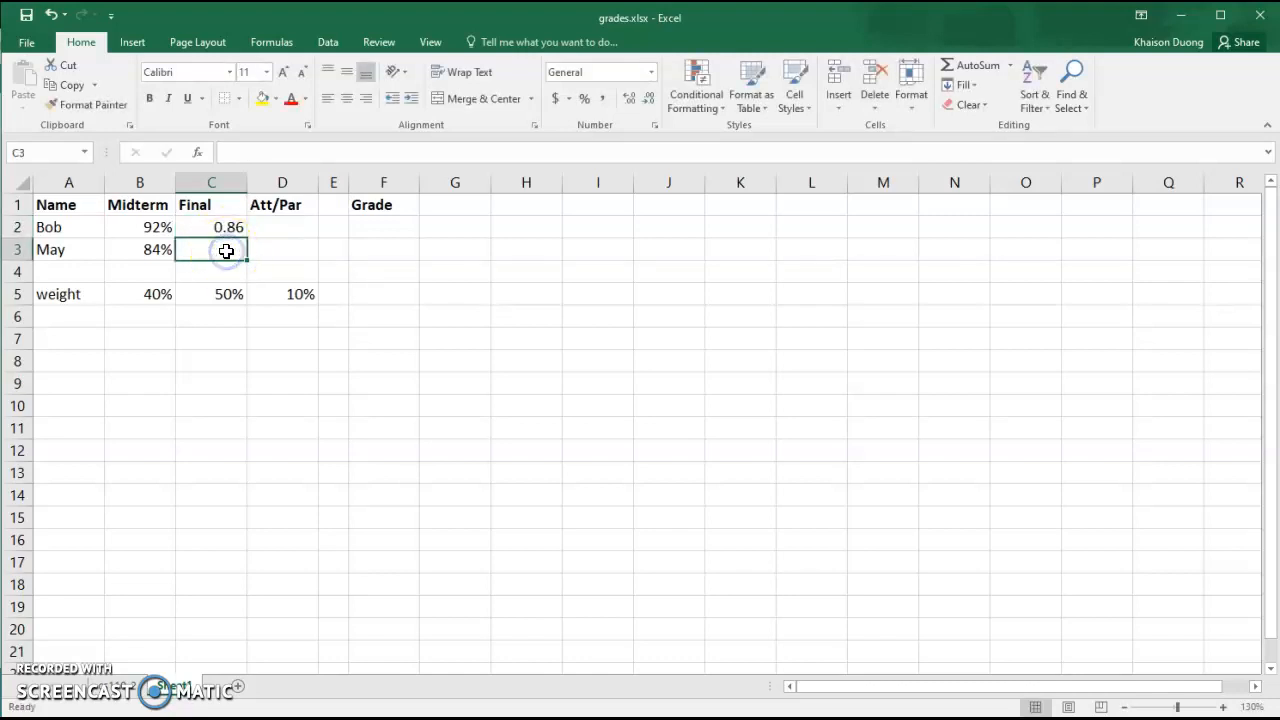
text(=33)
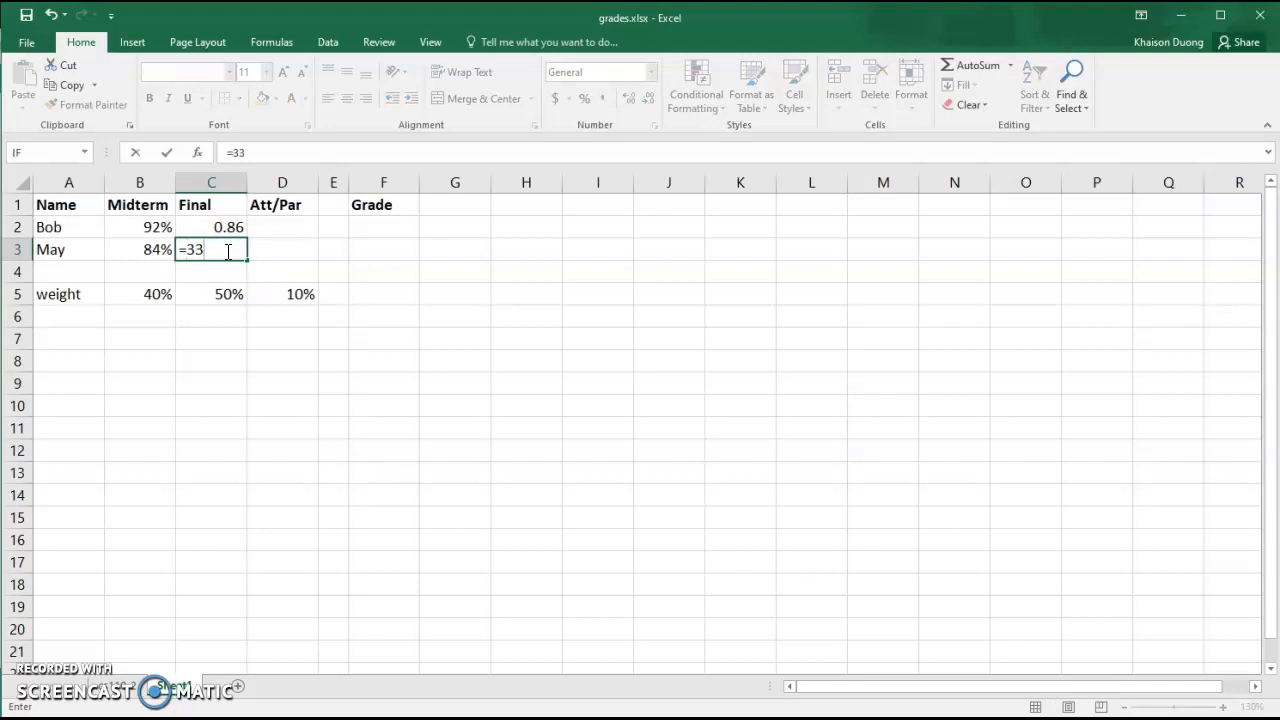
text(/50)
key(Return)
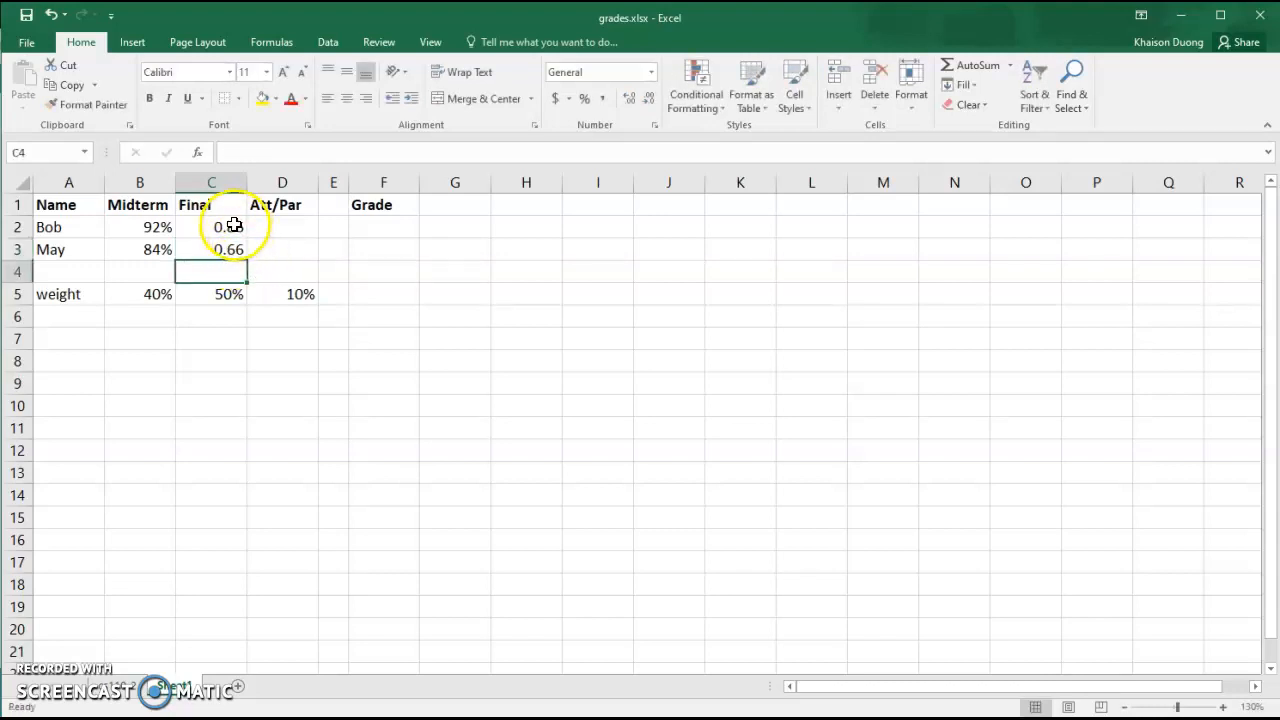
Format both final scores as percentages
drag(233, 227, 226, 251)
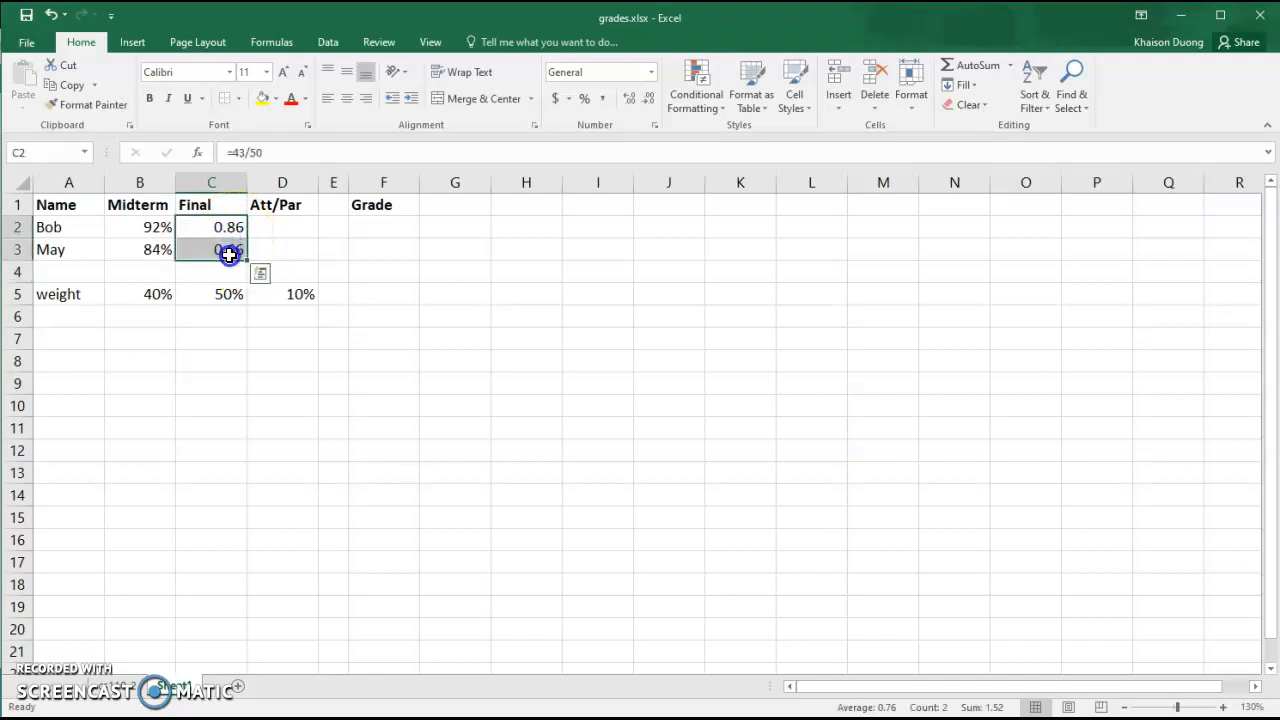
click(584, 98)
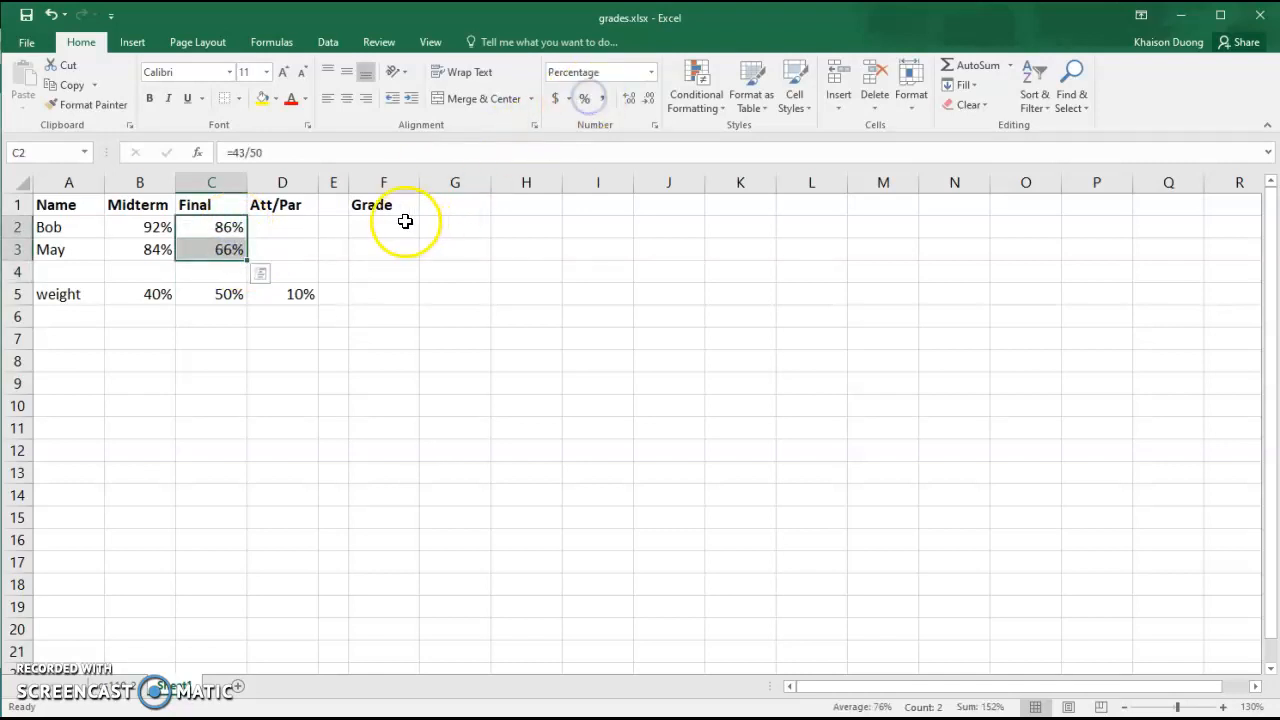
Enter the Att/Par scores 90 for the first student and 80 for the second
click(294, 233)
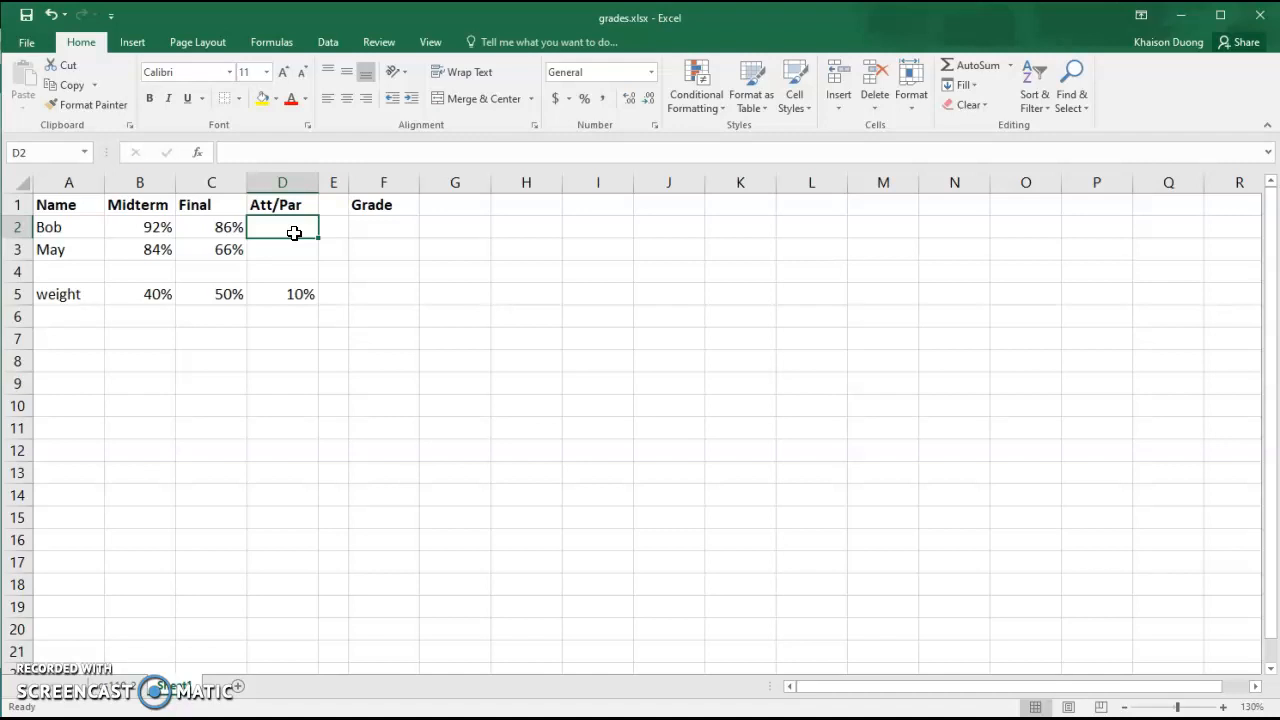
text(90)
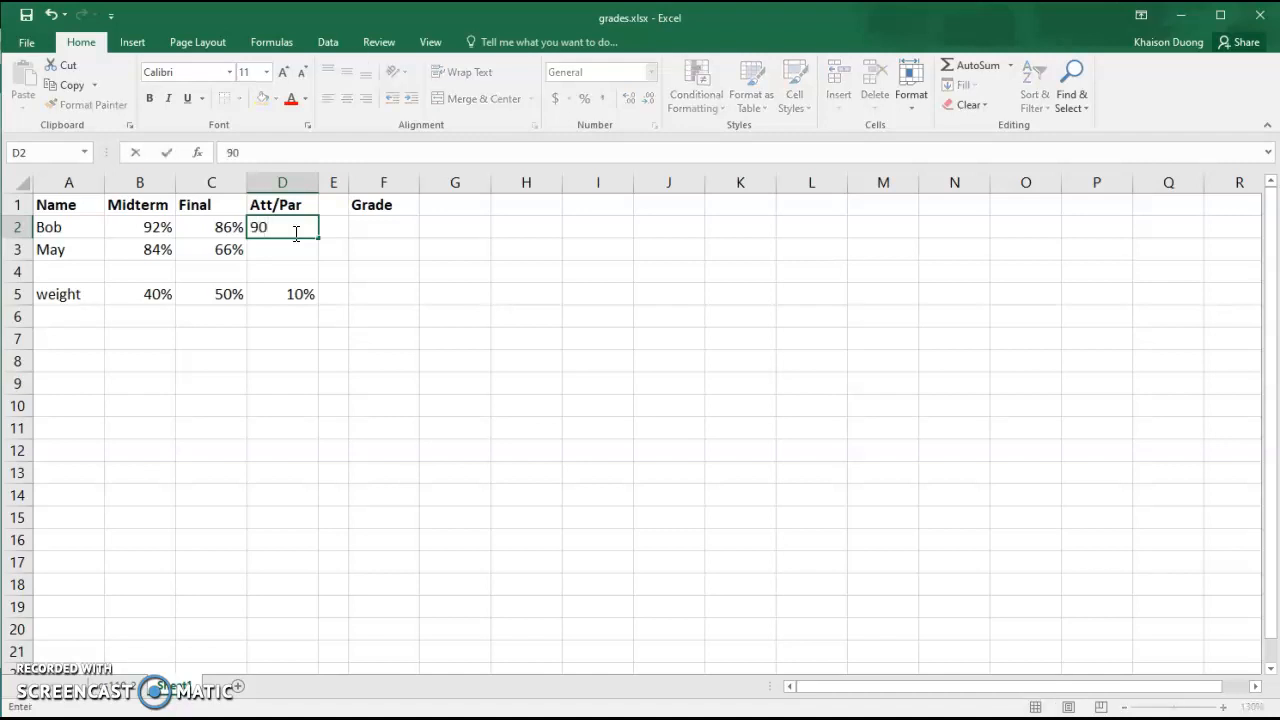
key(Return)
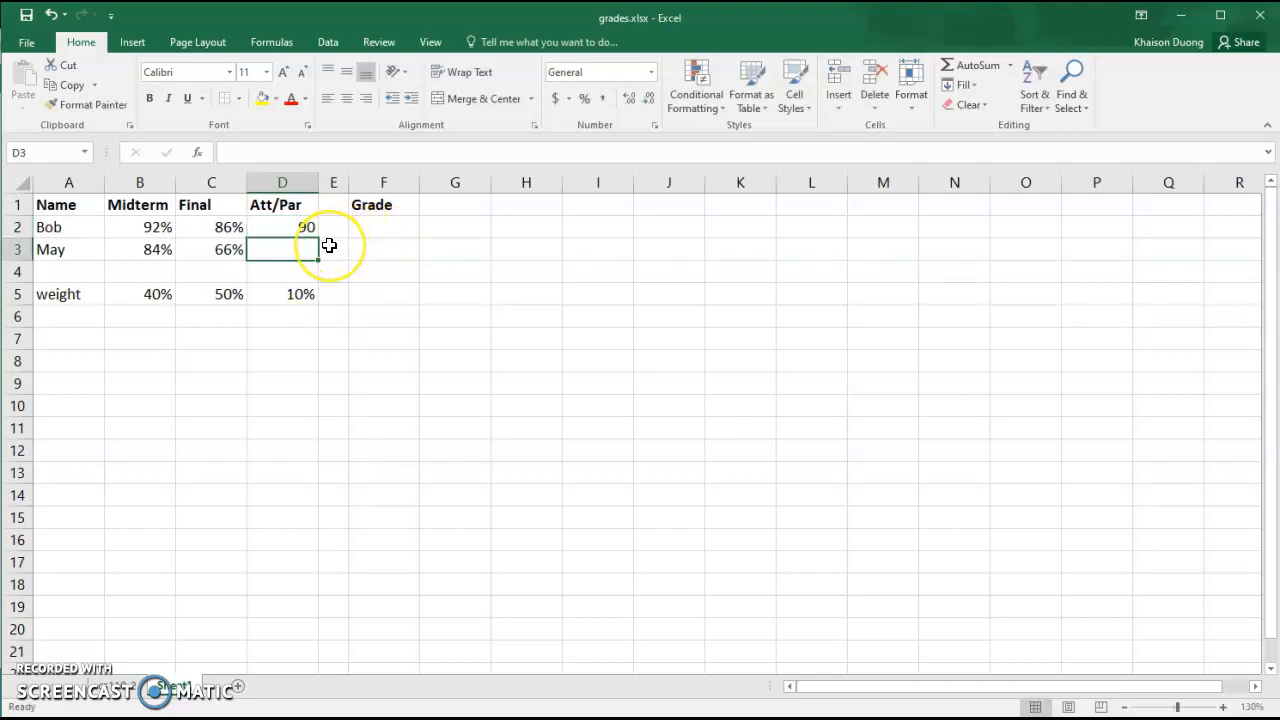
text(80)
key(Return)
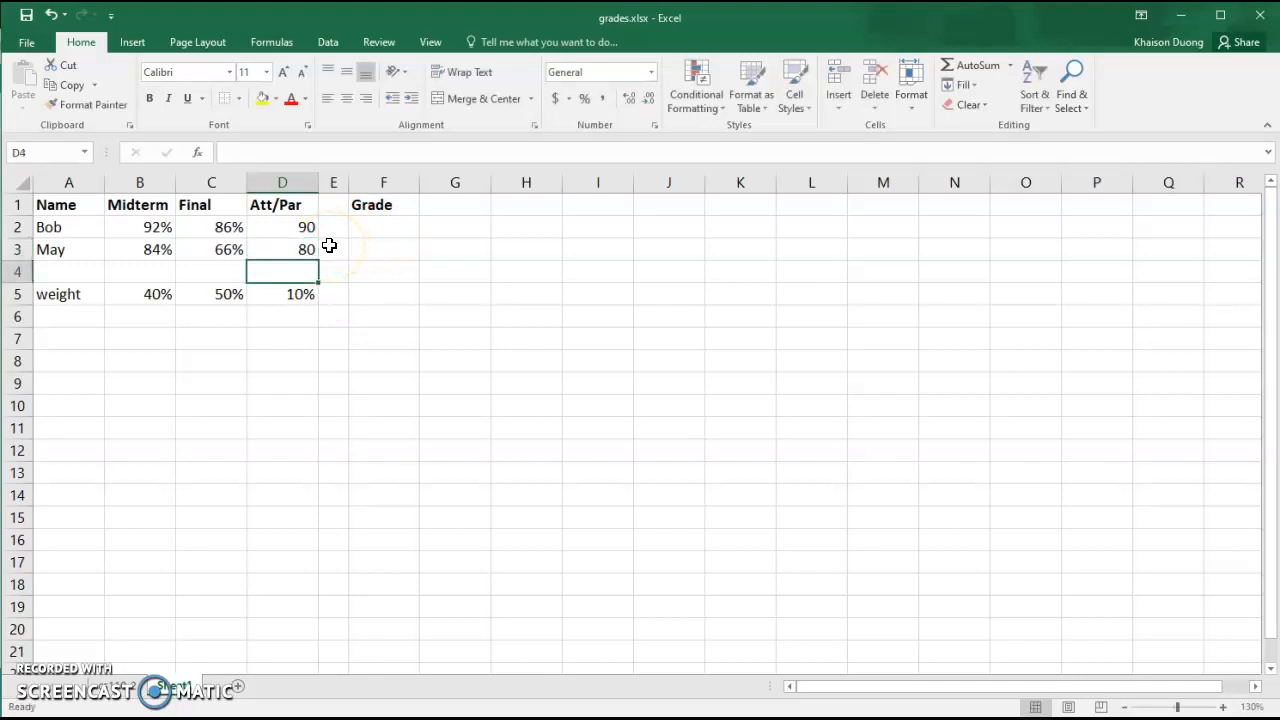
Format the Att/Par scores as percentages and re-enter them as 90 and 80
drag(296, 232, 294, 251)
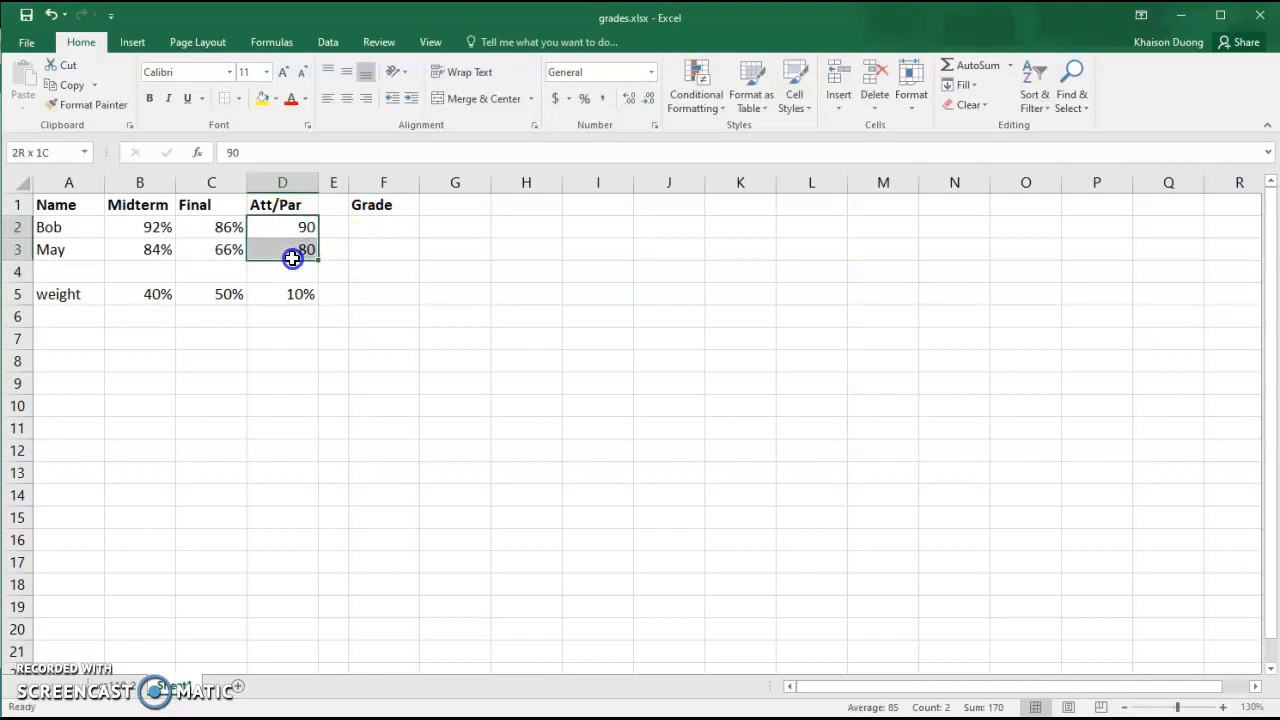
click(587, 98)
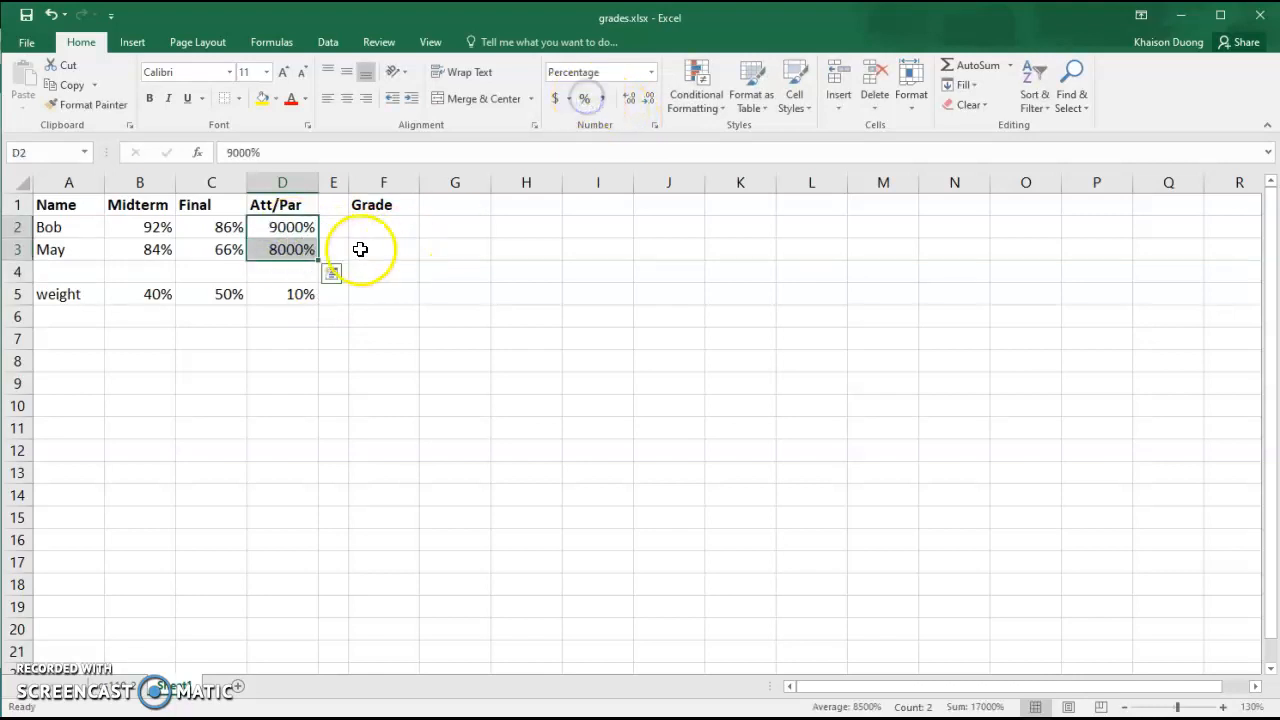
click(290, 229)
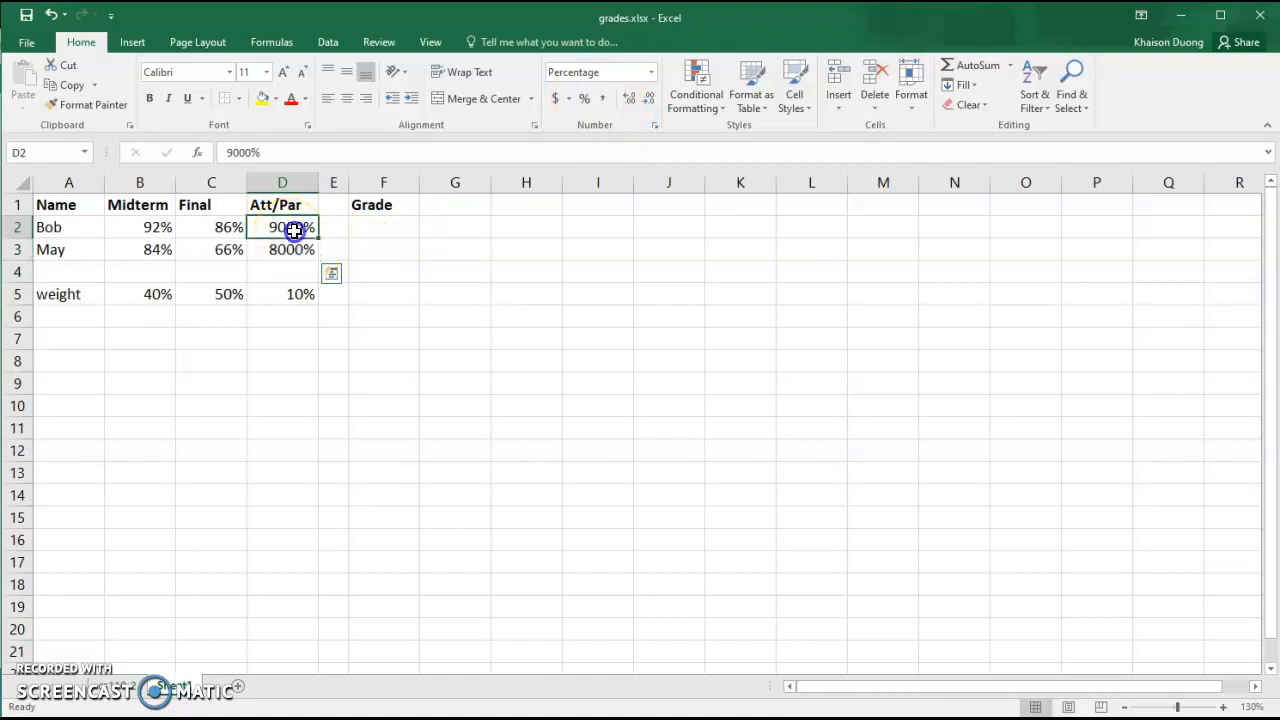
text(90)
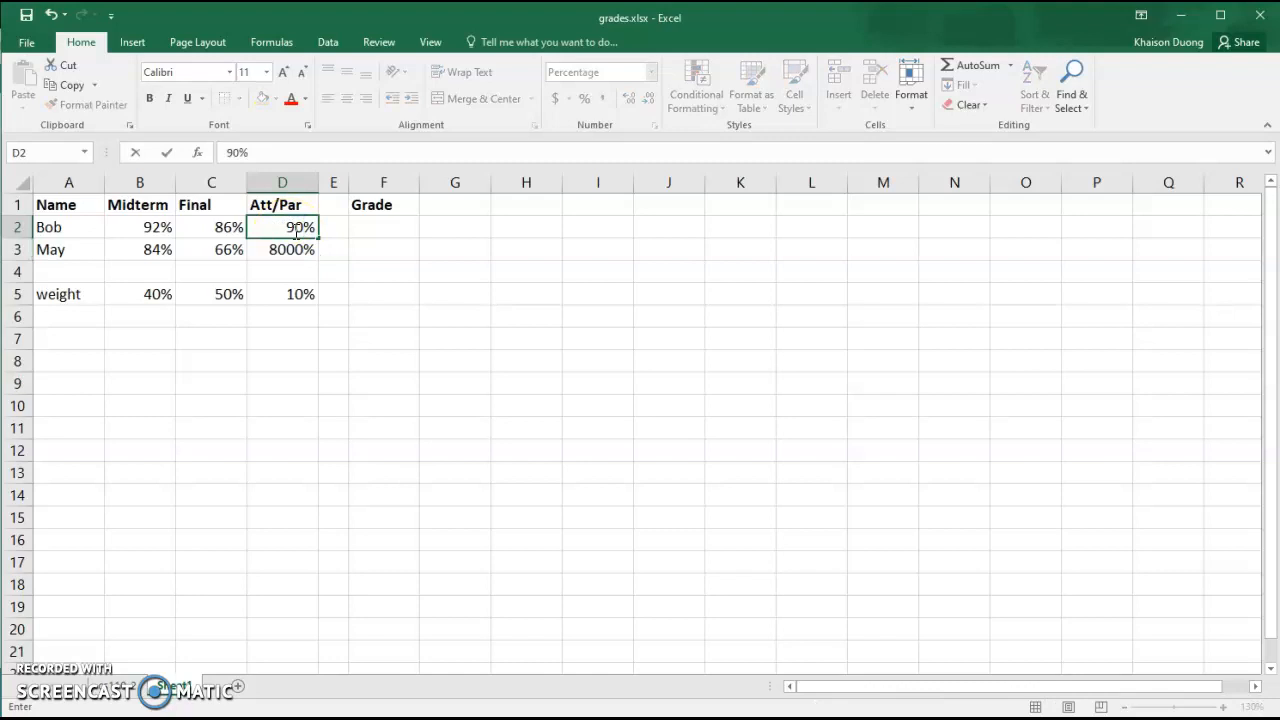
key(Return)
text(80)
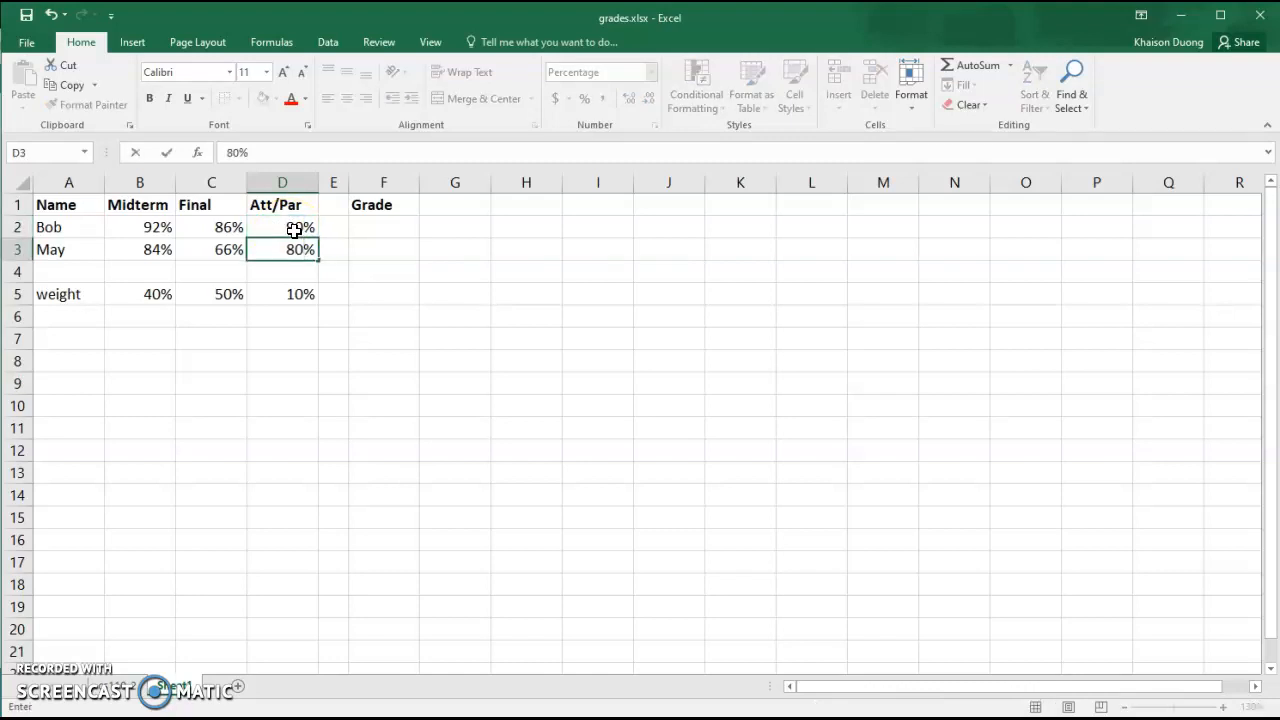
Enter the weighted grade formula =B2*B5+C2*C5+D2*D5 for the first student in the Grade column
key(Right)
key(Right)
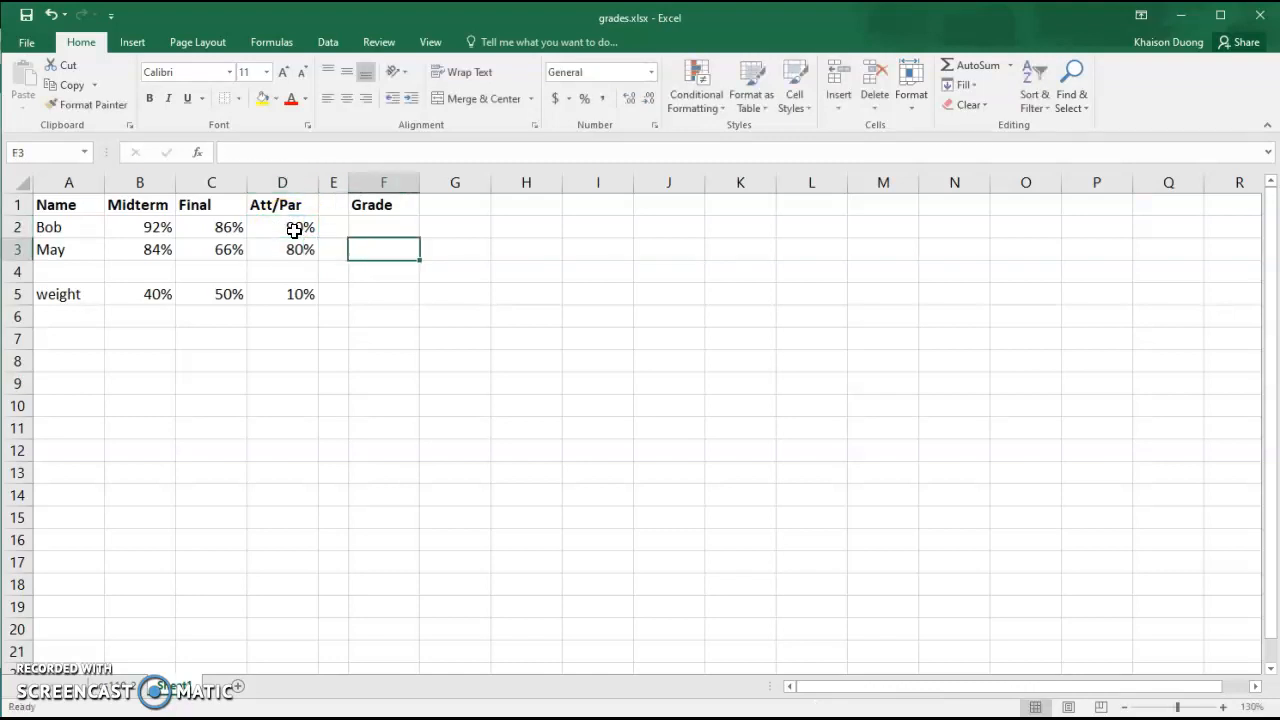
click(374, 230)
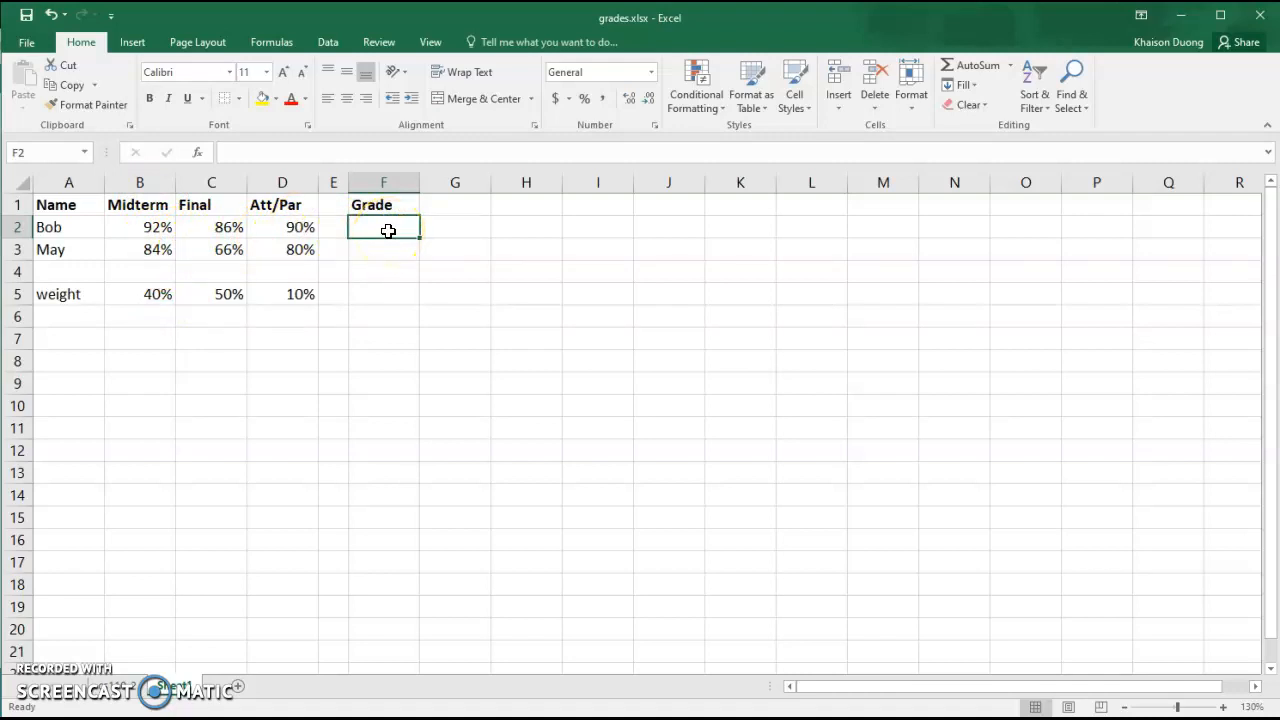
text(=)
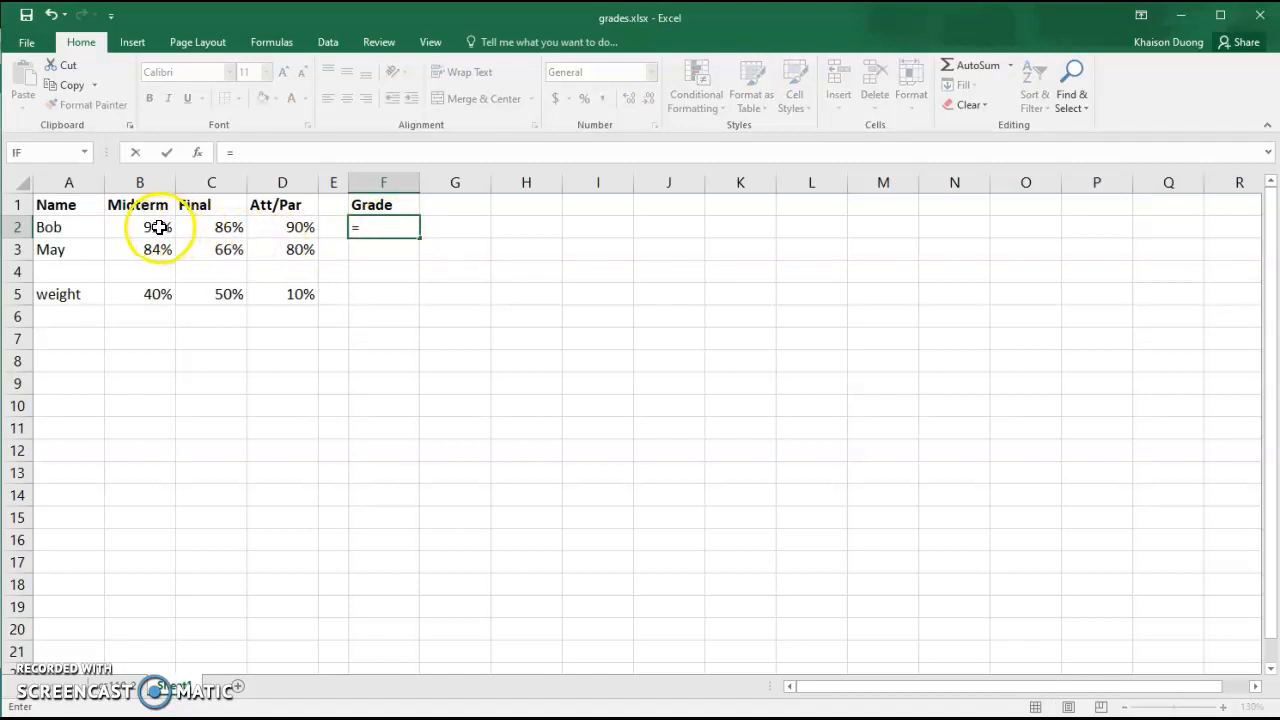
click(155, 227)
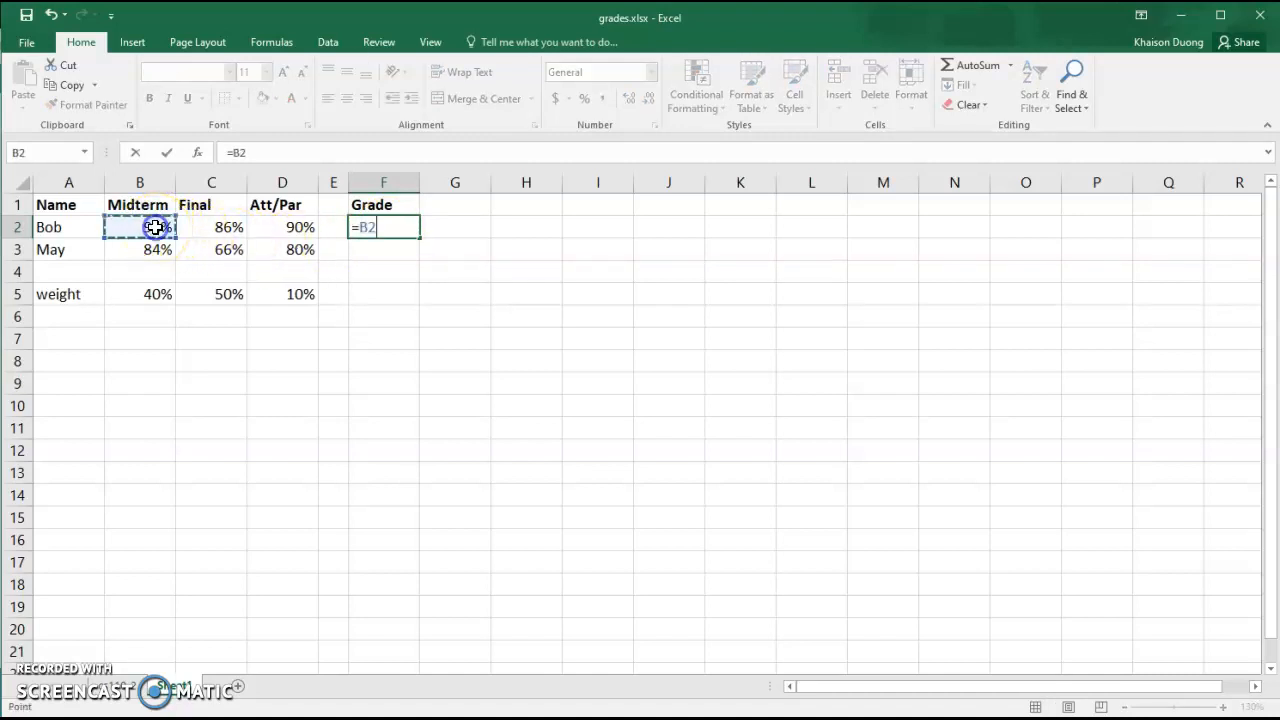
text(*)
click(155, 300)
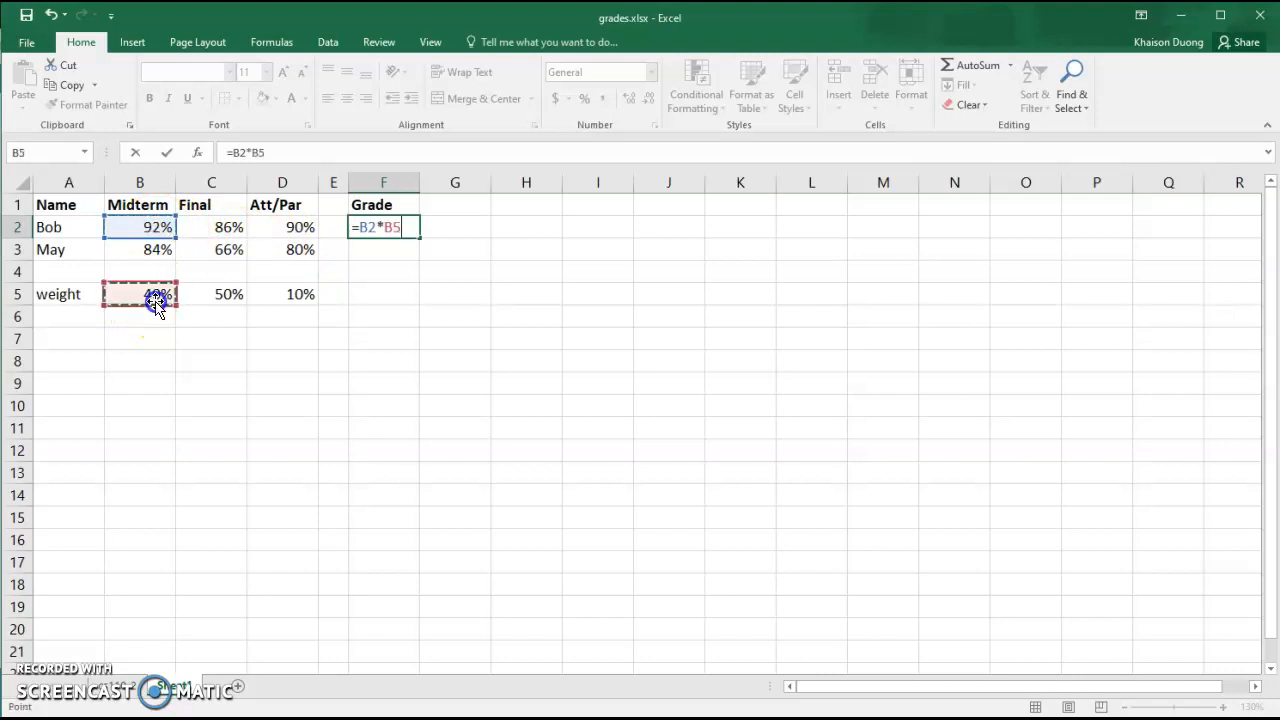
text(+)
click(231, 230)
text(*)
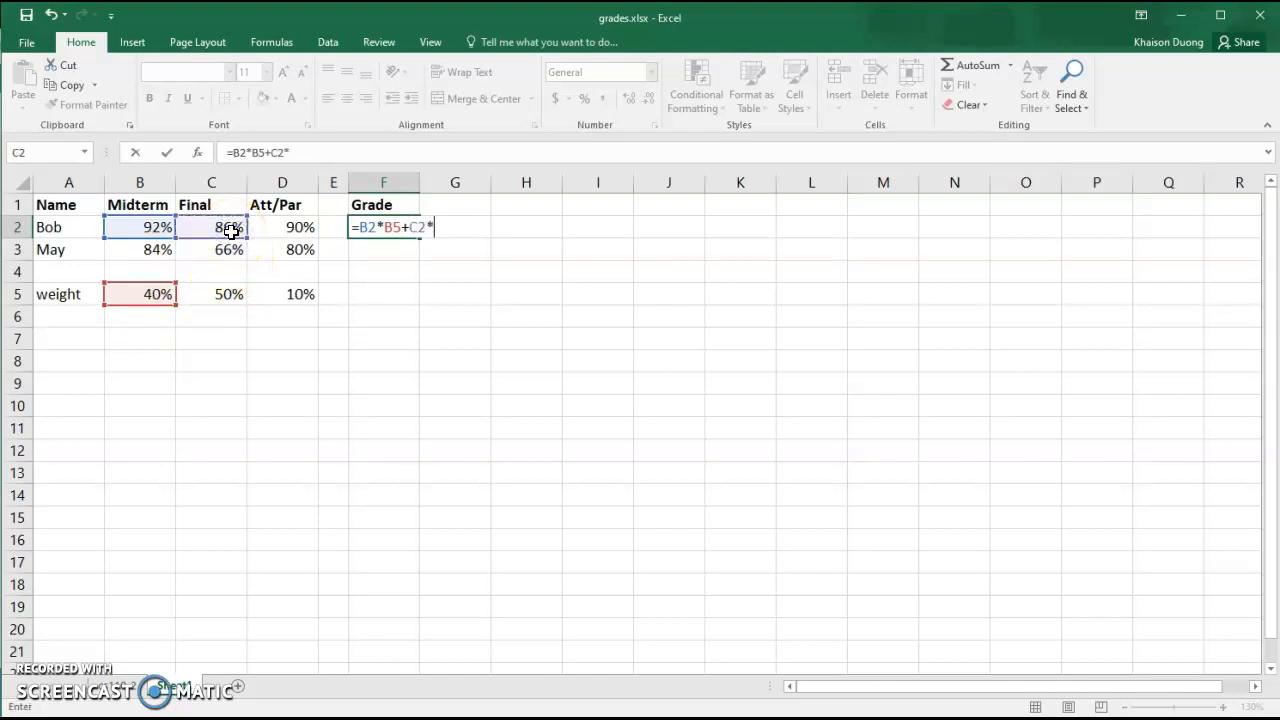
click(231, 294)
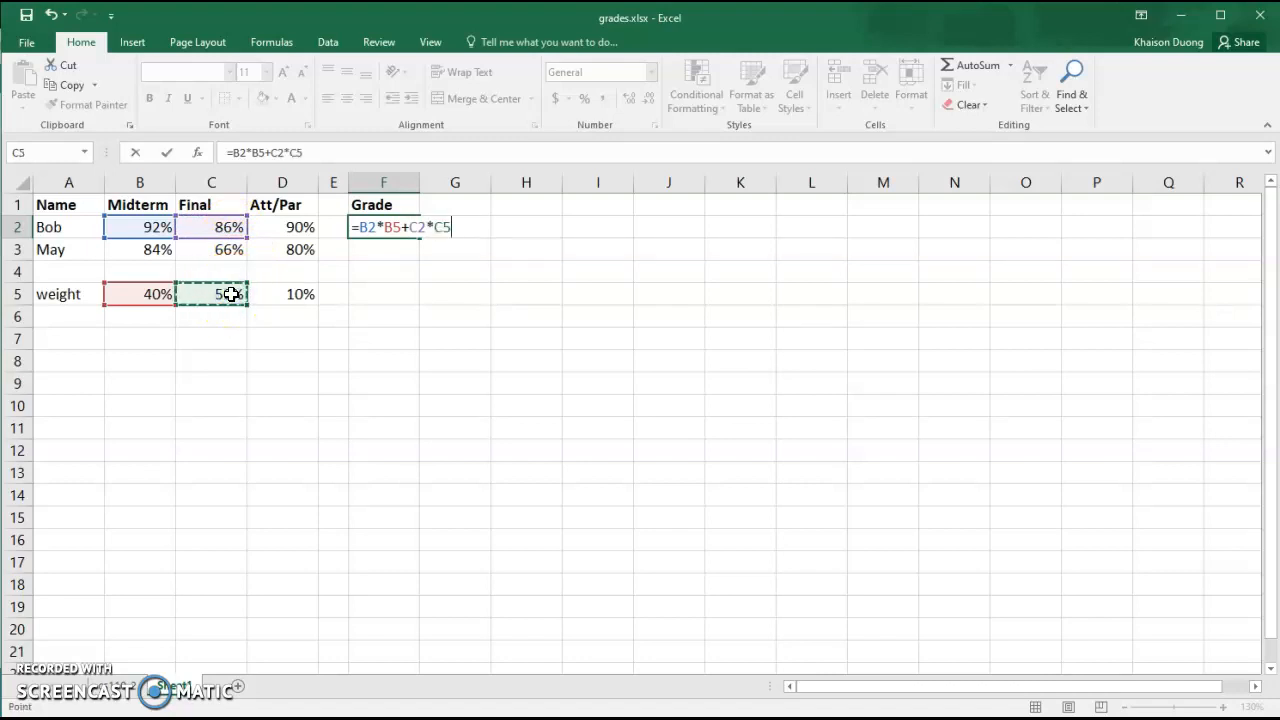
text(+)
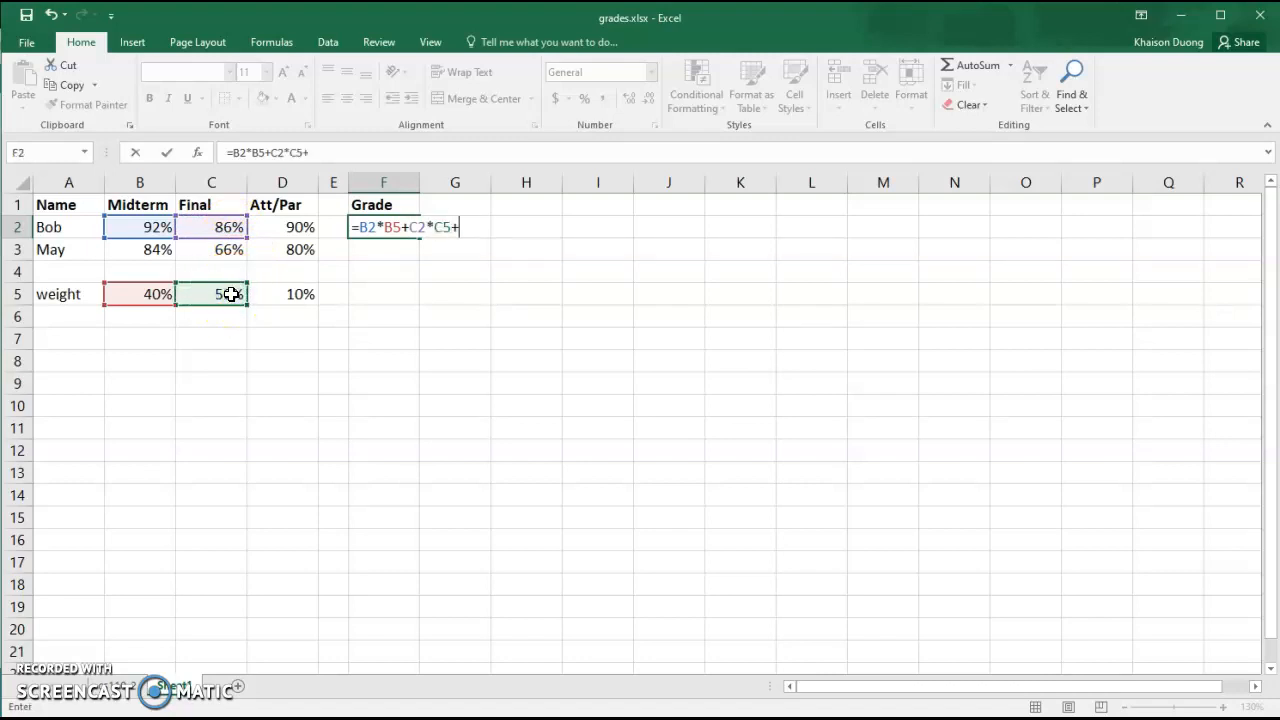
click(307, 229)
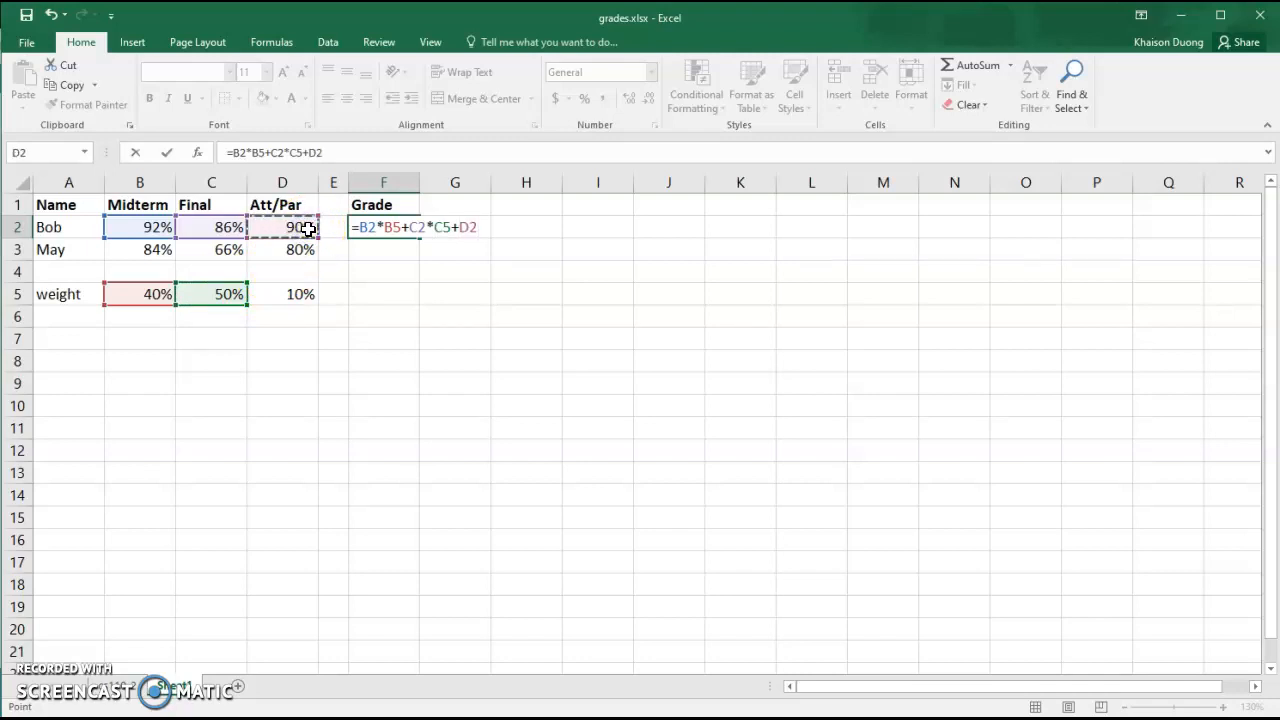
text(*)
click(298, 298)
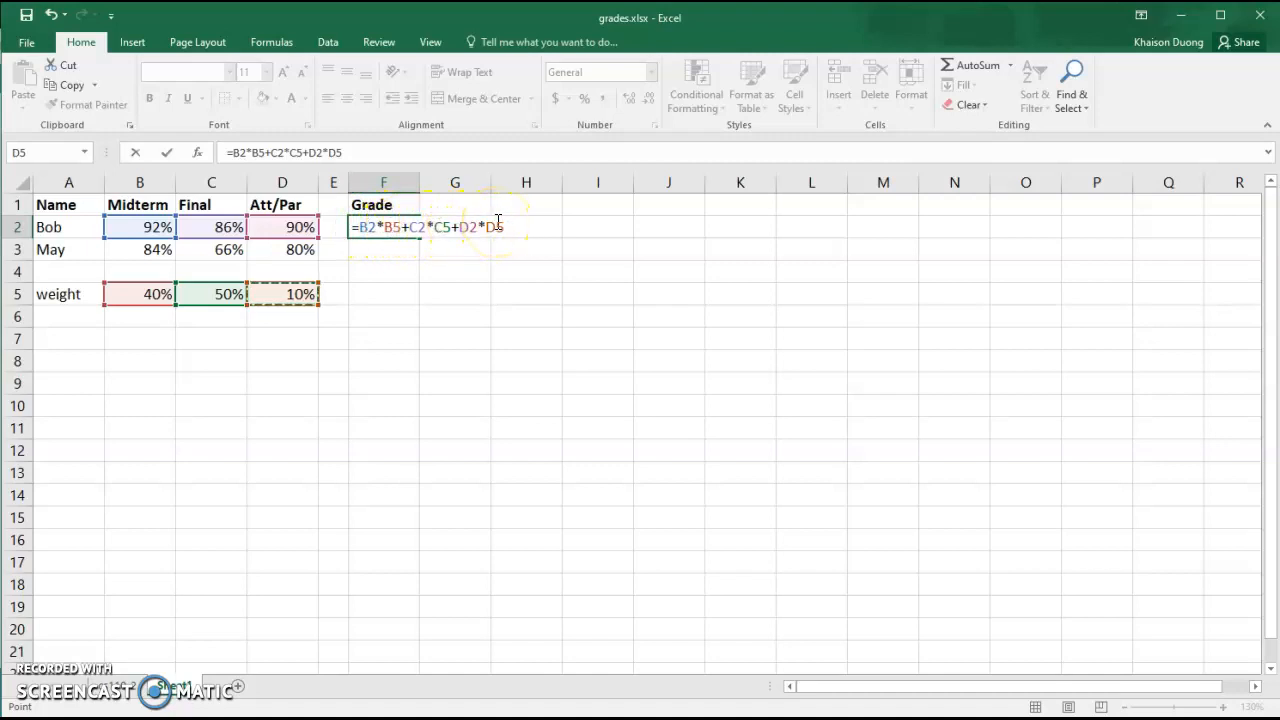
key(Return)
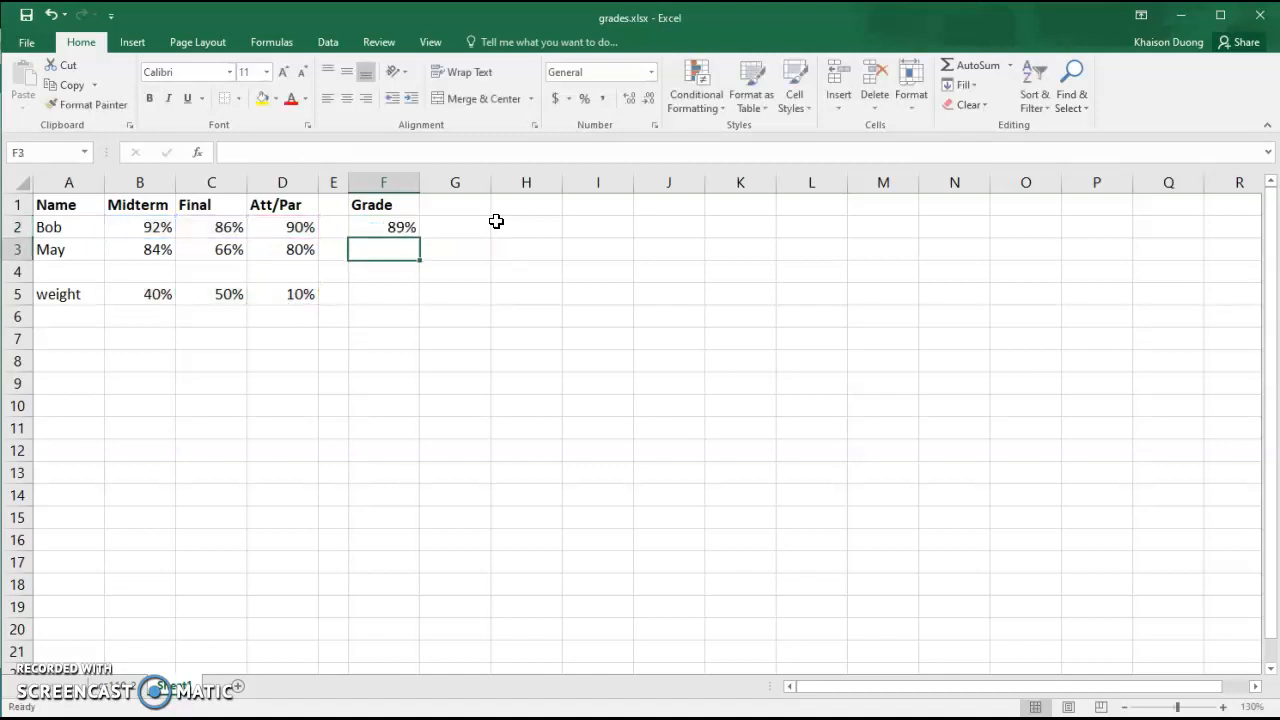
Fill the grade formula down to the second student and examine the copied formula's references
click(402, 229)
drag(421, 237, 417, 251)
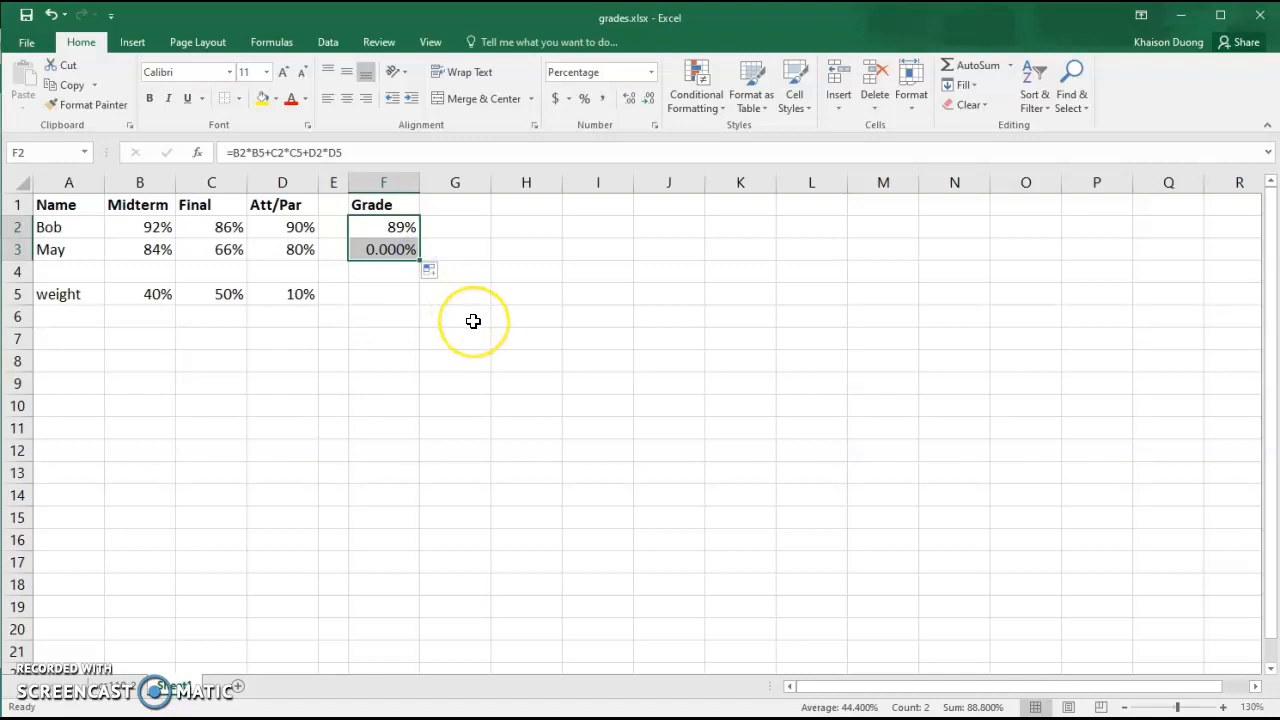
click(389, 249)
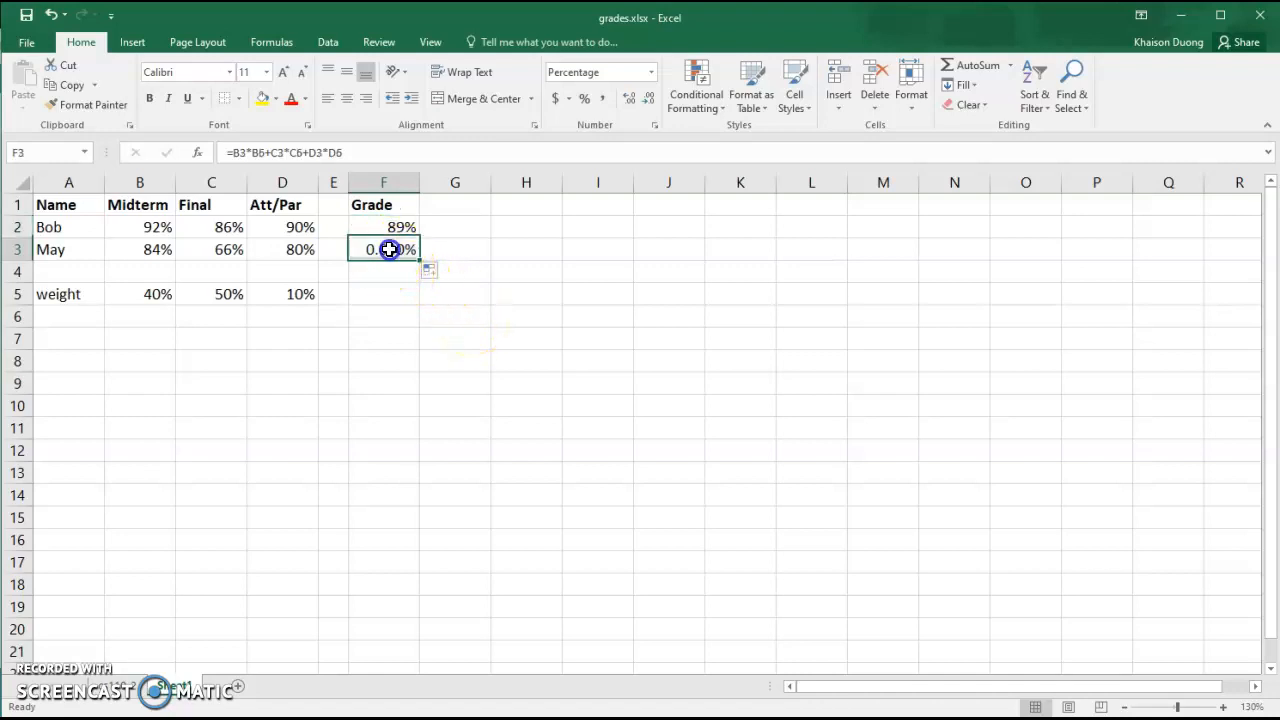
click(362, 153)
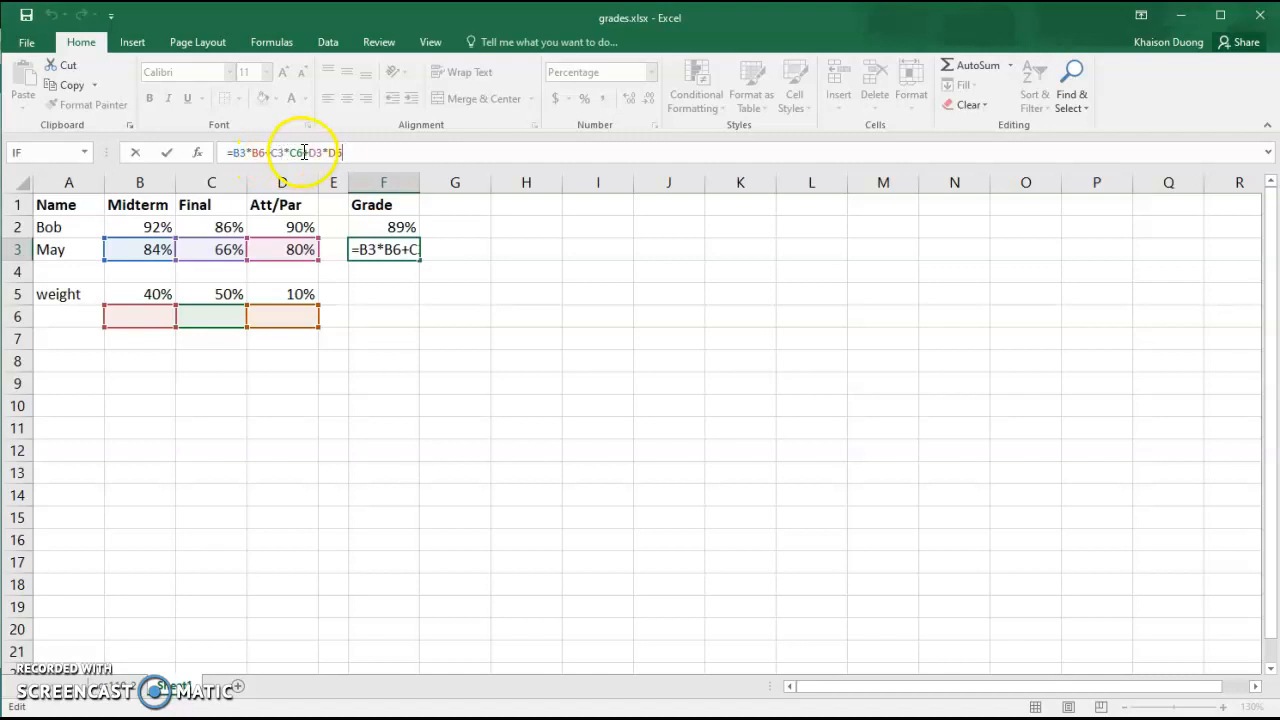
click(403, 227)
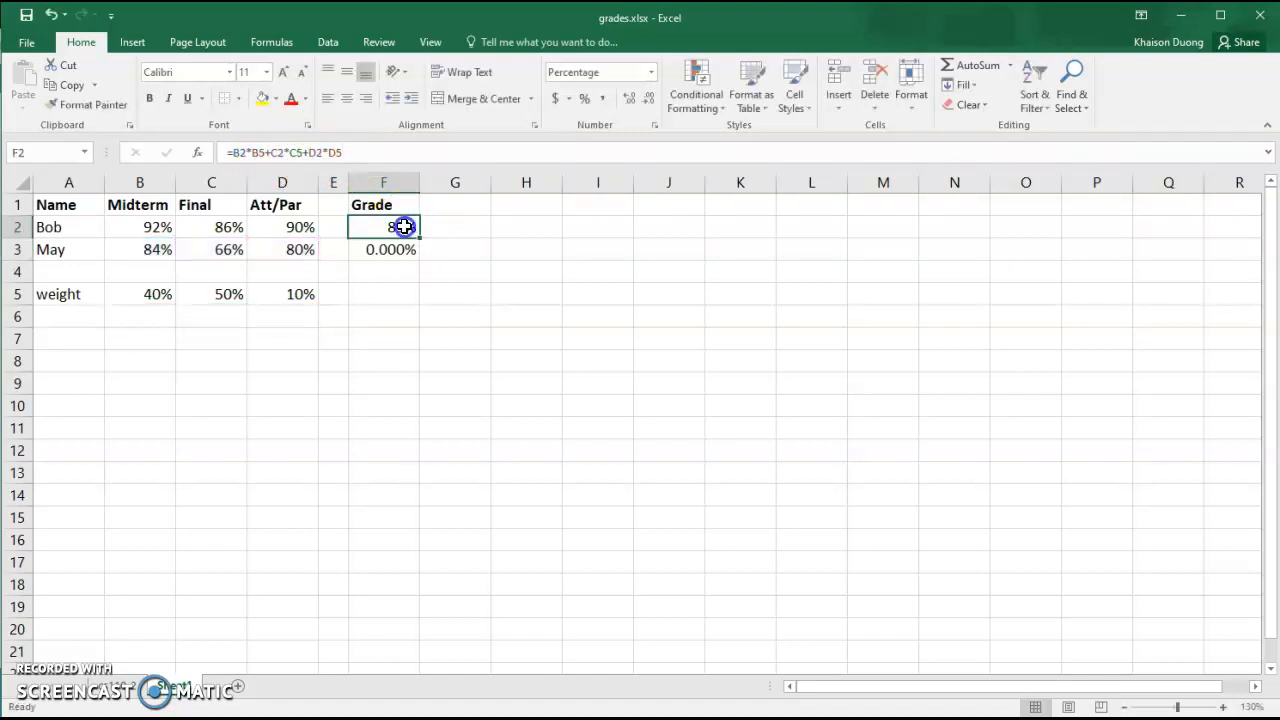
Make the weight references in the first student's grade formula absolute: $B$5, $C$5 and $D$5
click(328, 150)
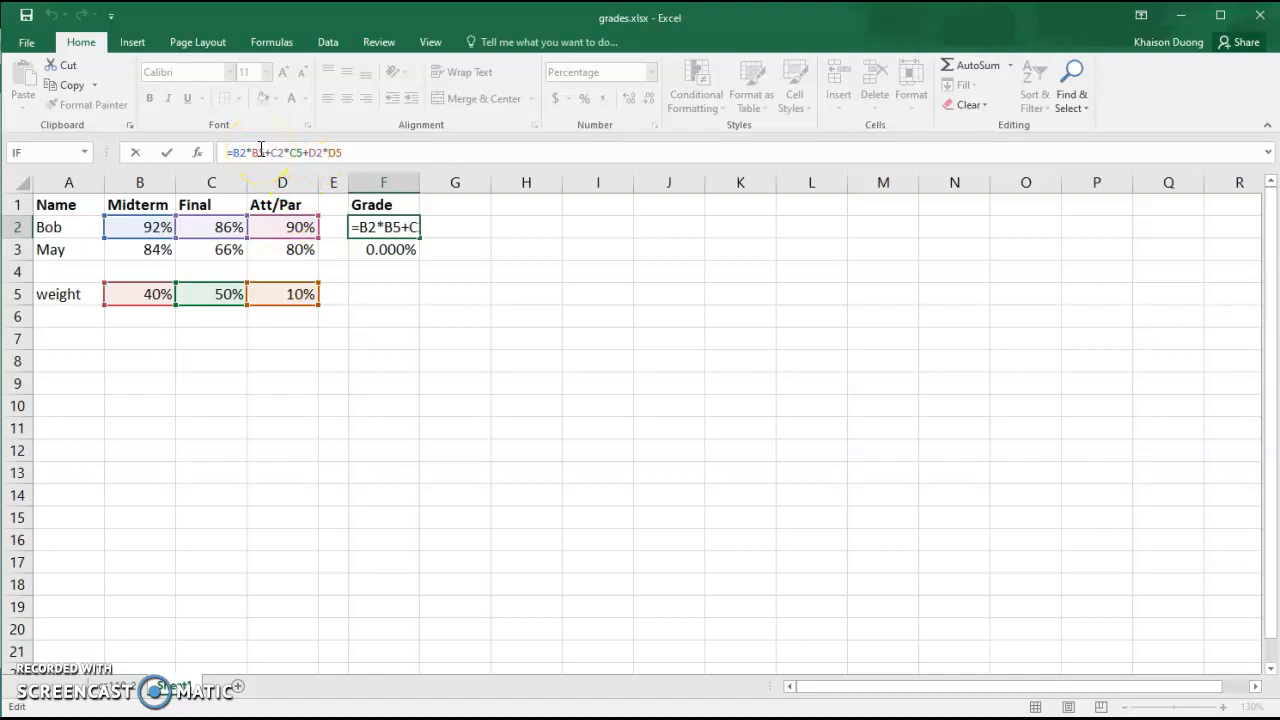
click(258, 149)
click(262, 152)
key(F4)
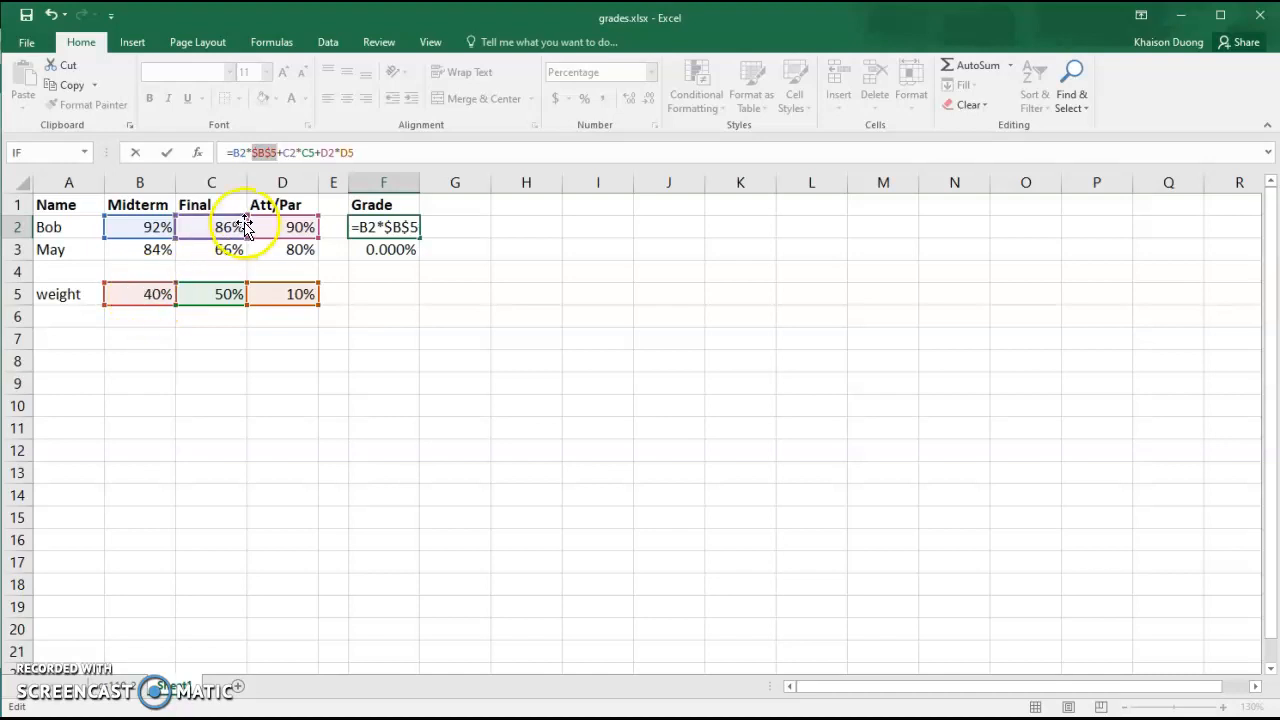
click(310, 153)
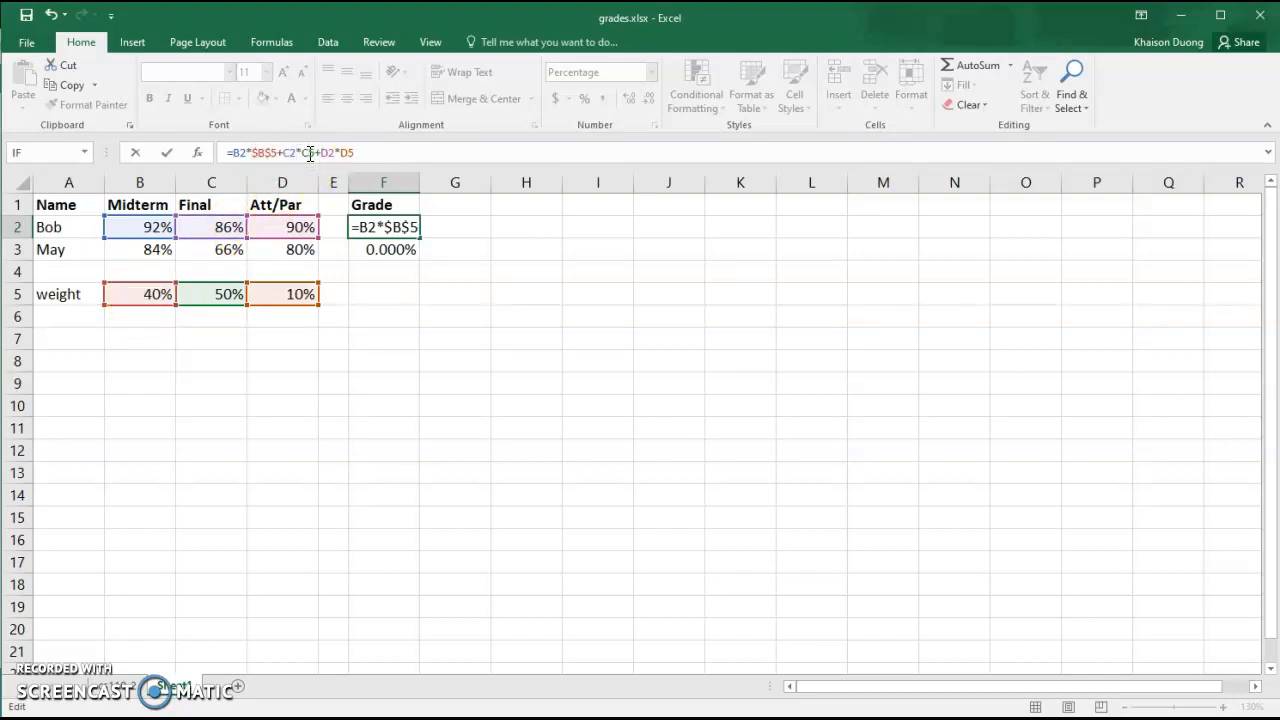
key(F4)
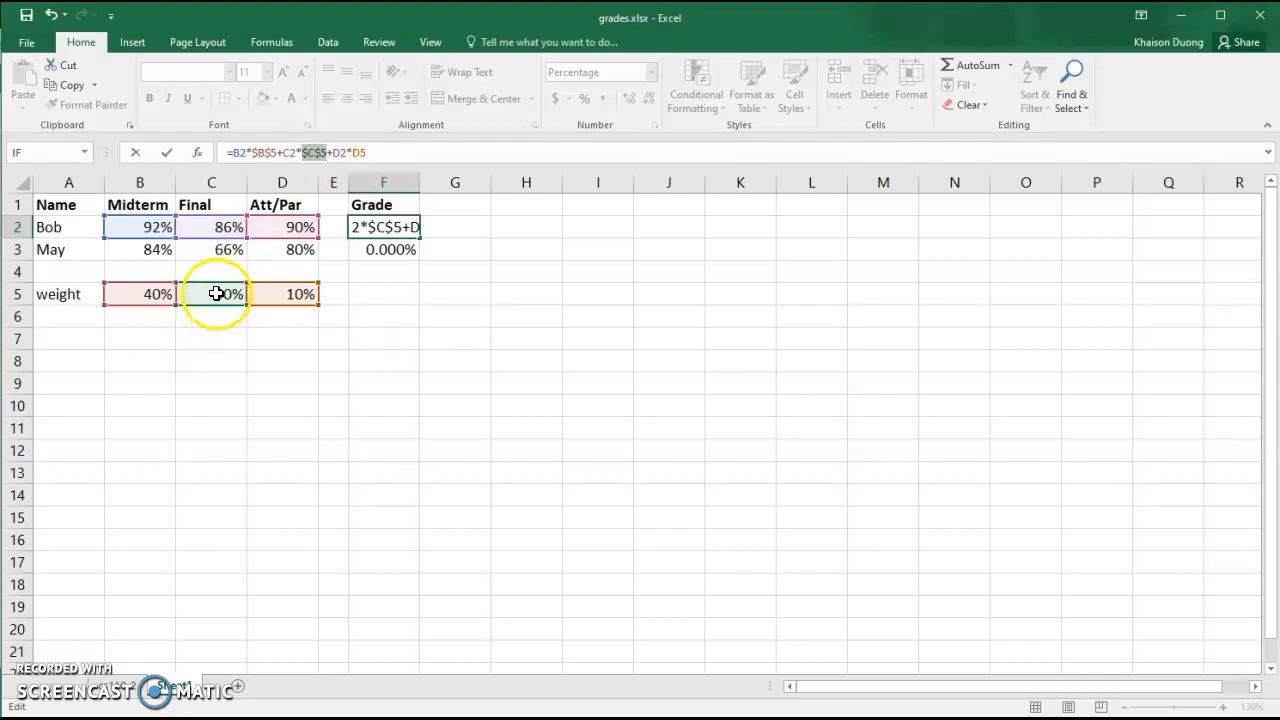
click(358, 153)
key(F4)
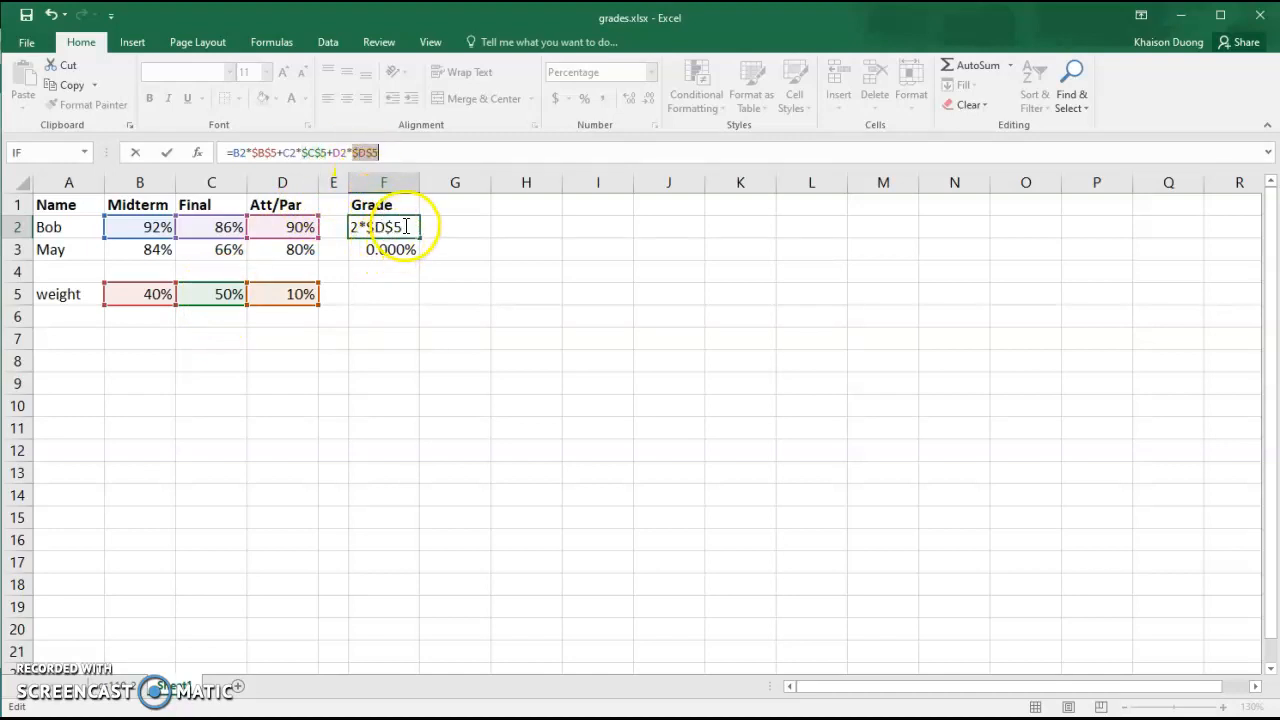
key(Return)
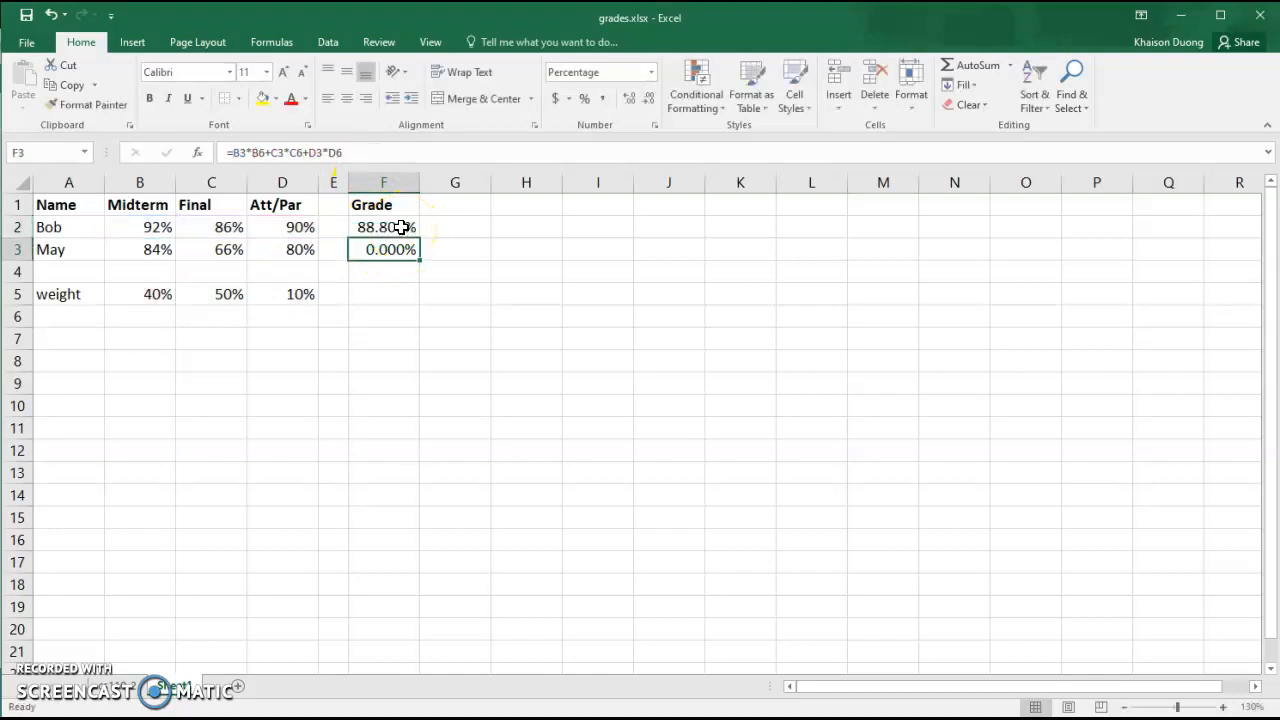
Fill the corrected grade formula down to the second student and reduce both grades to one decimal place
click(388, 229)
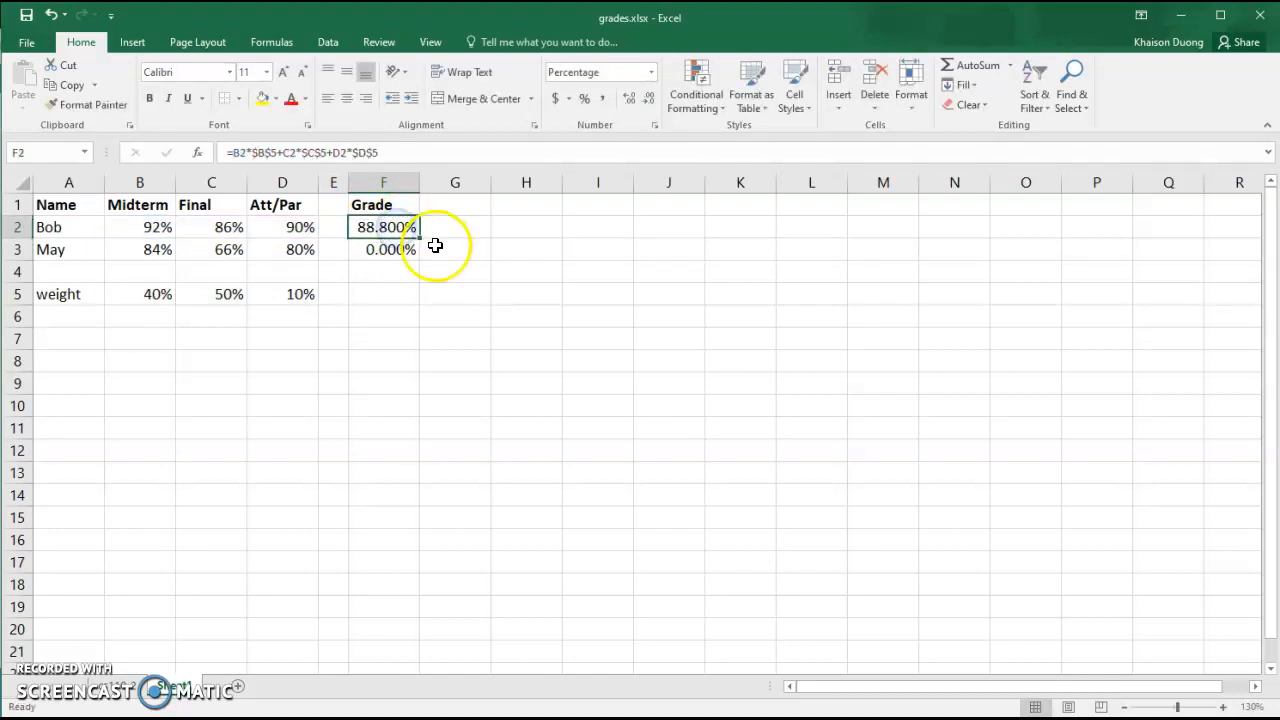
drag(420, 238, 418, 256)
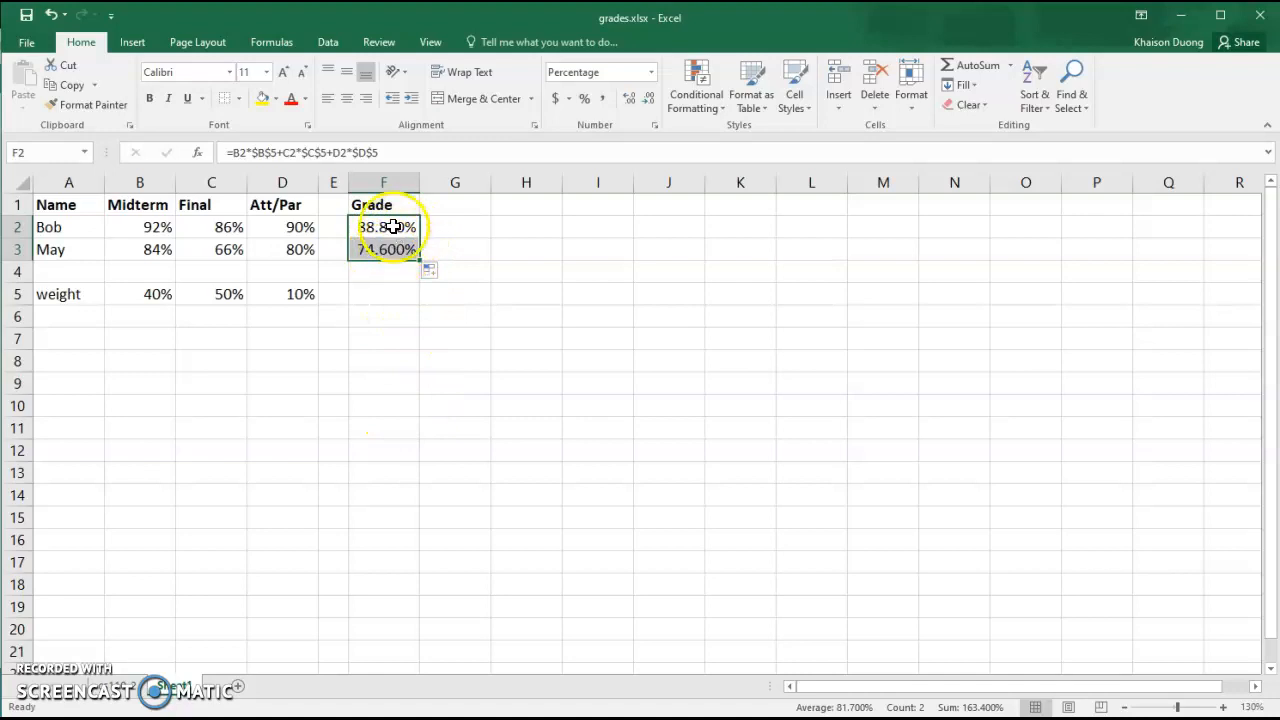
click(649, 99)
click(649, 99)
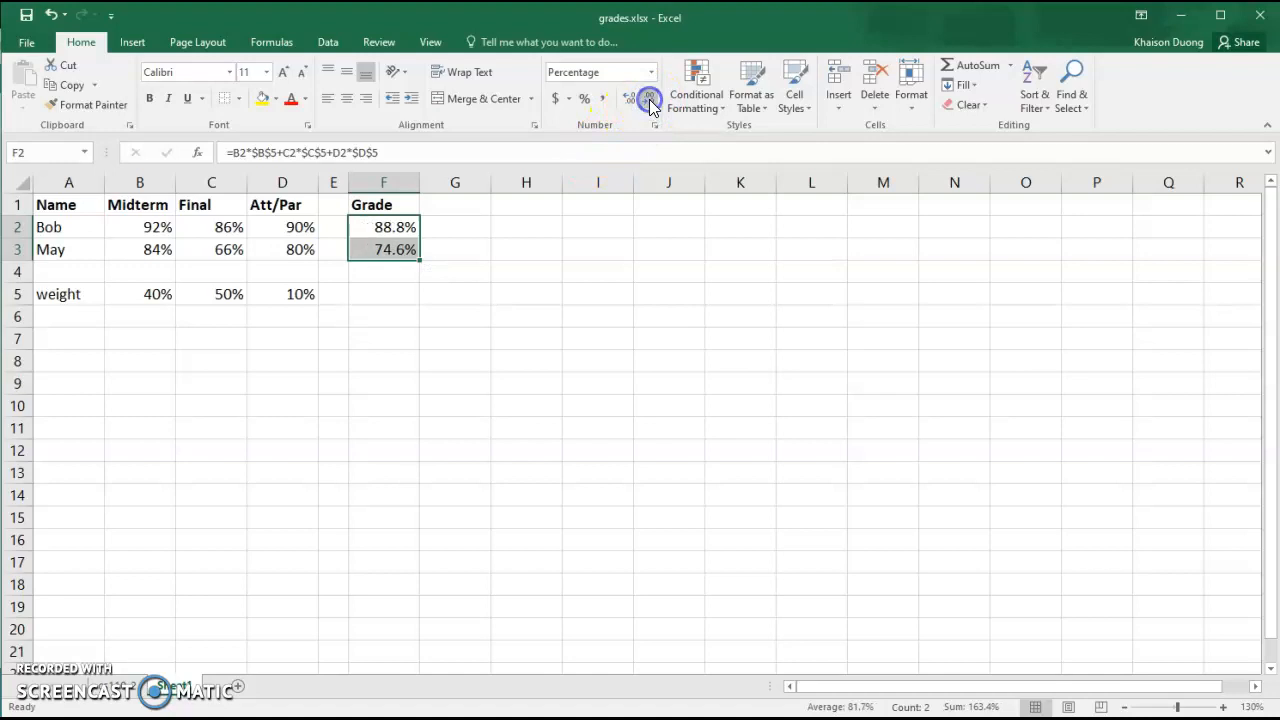
Switch to the full class gradebook sheet and examine the final raw scores and the final column's formula
click(430, 422)
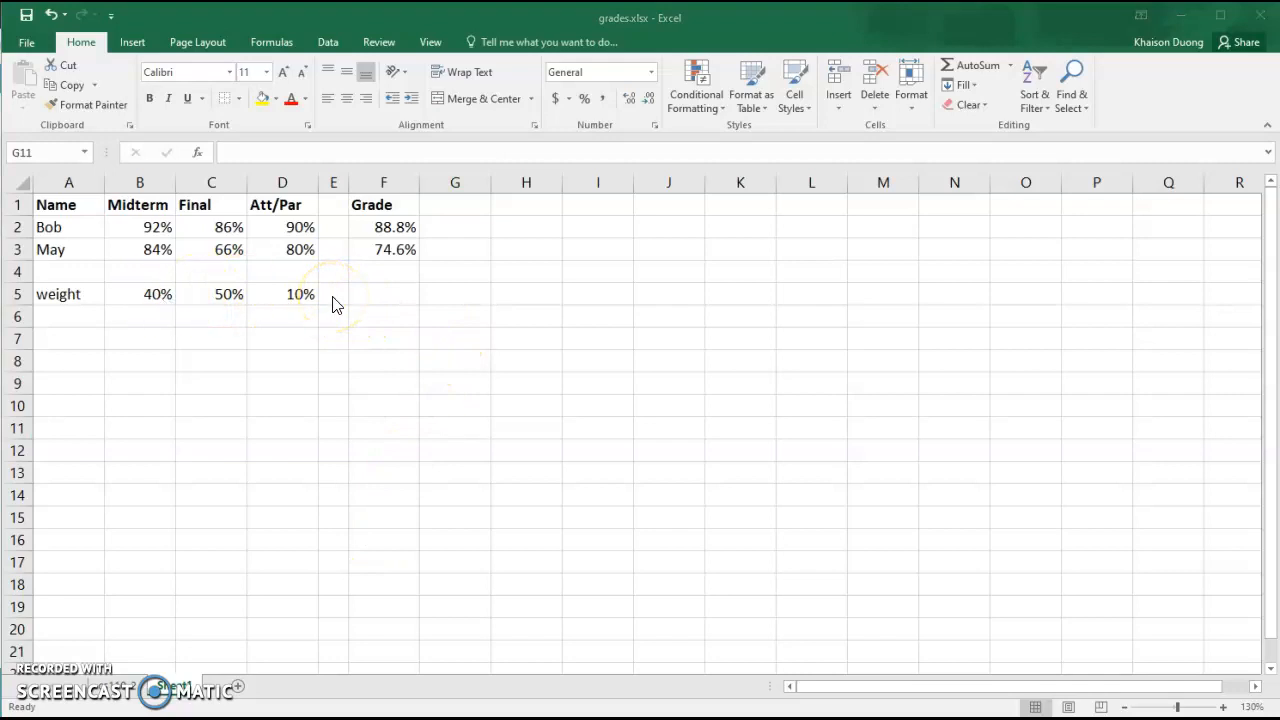
click(534, 306)
click(127, 690)
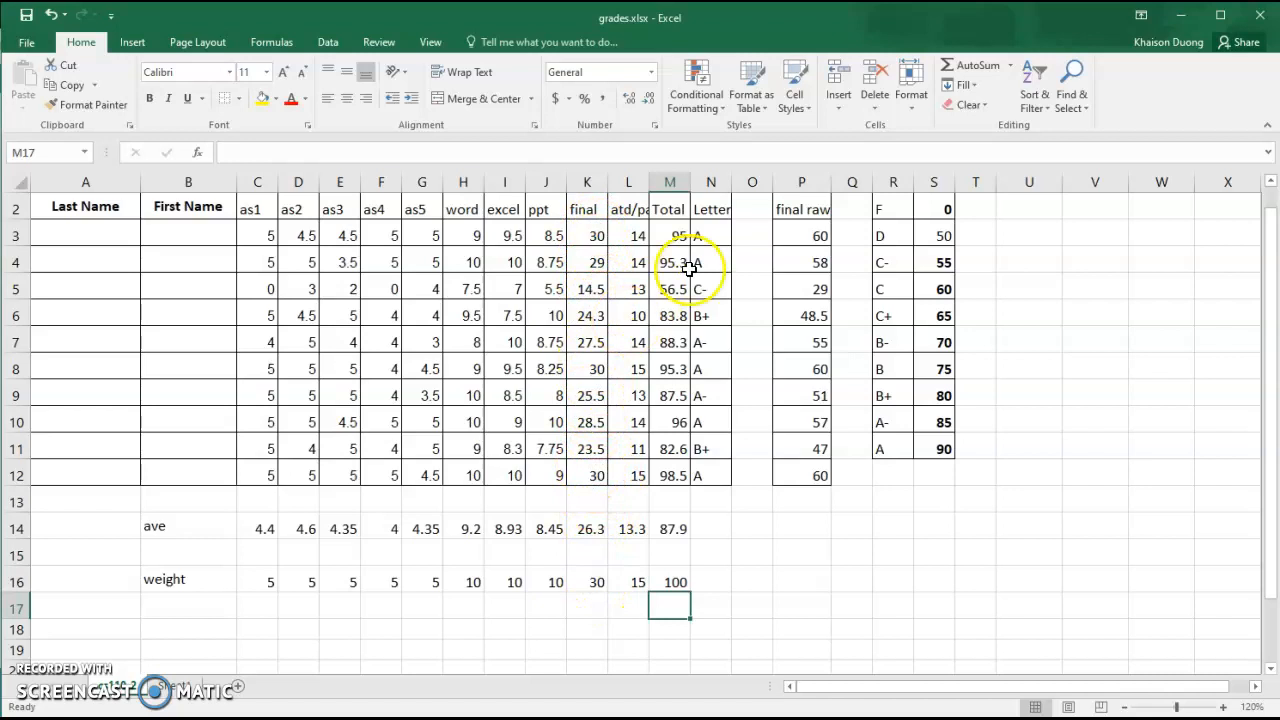
click(822, 237)
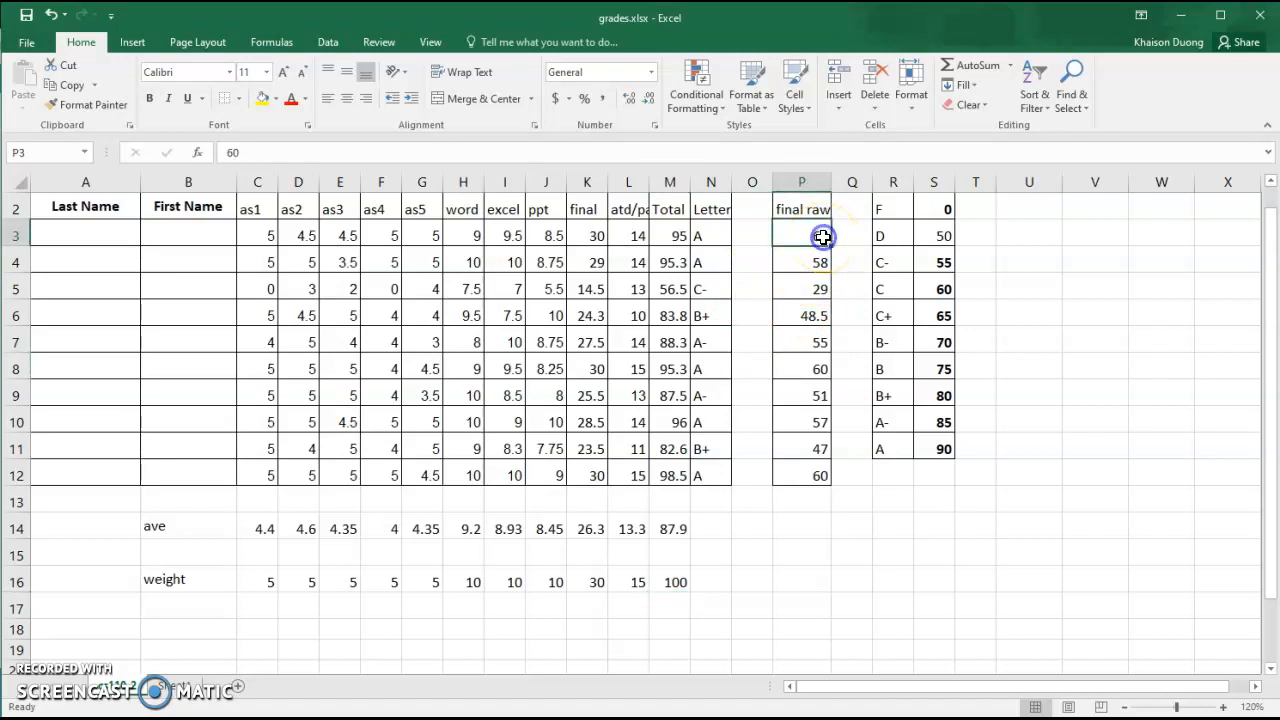
click(807, 212)
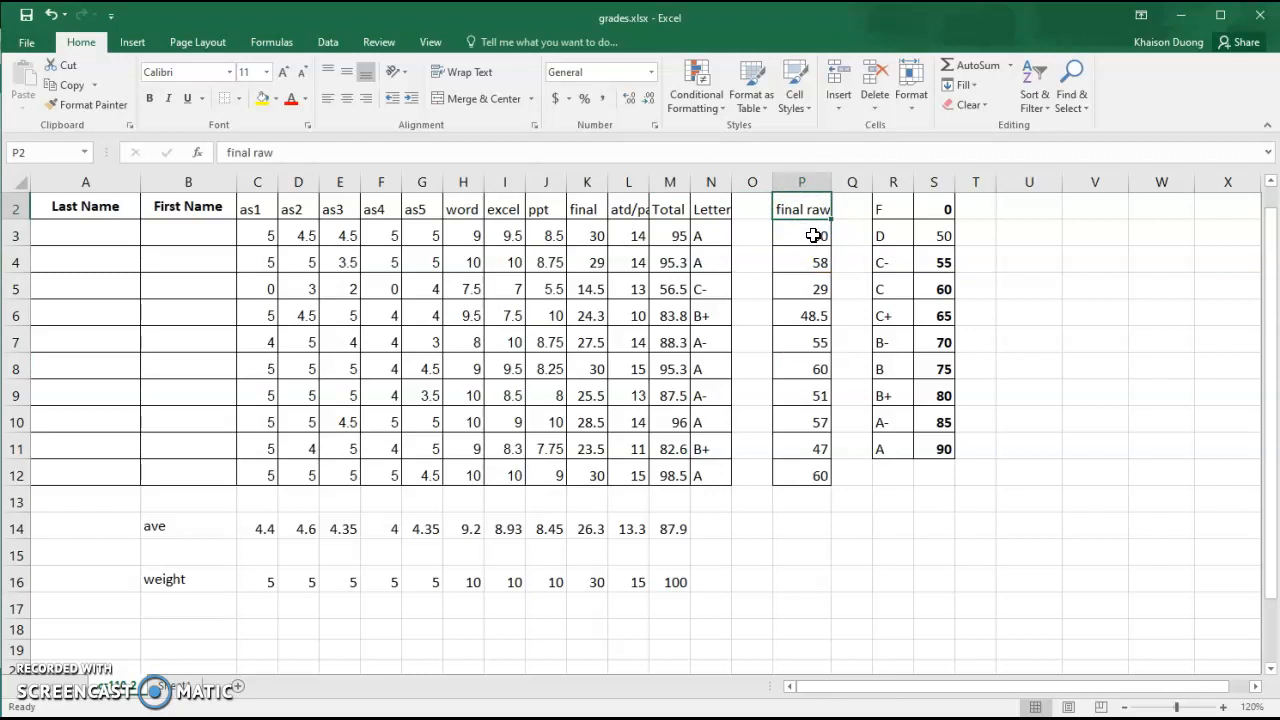
click(810, 238)
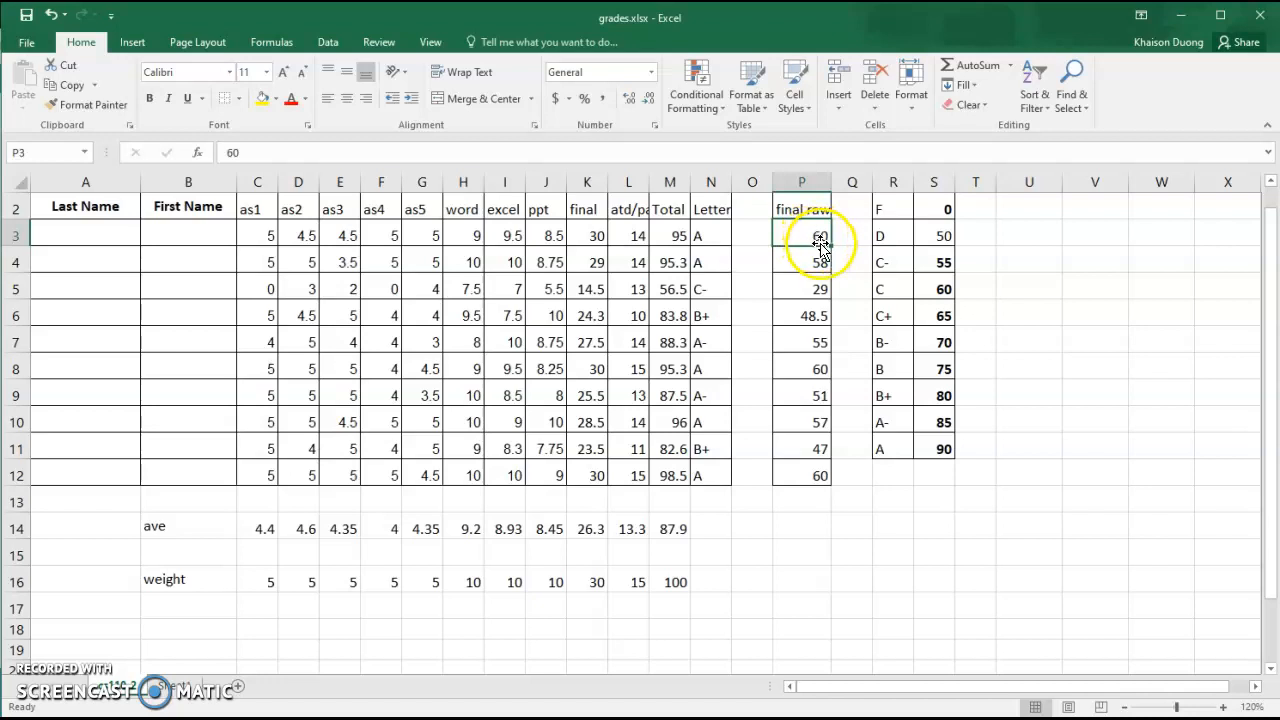
click(597, 235)
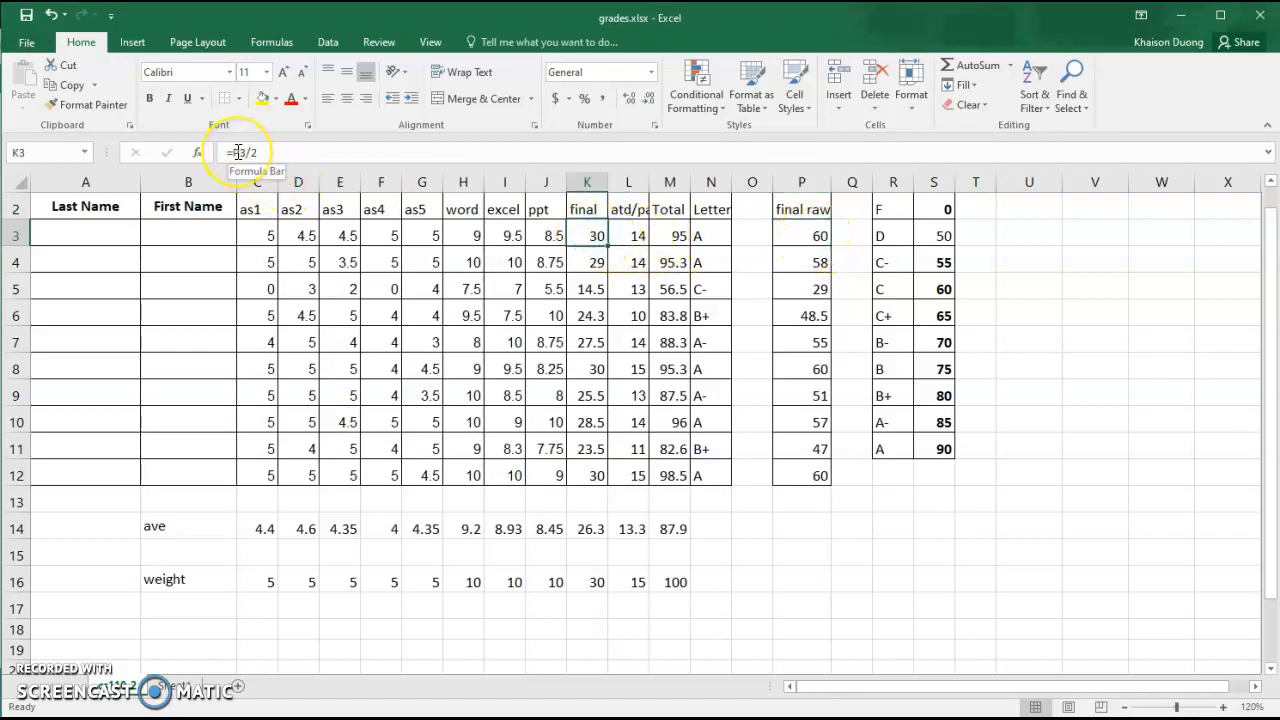